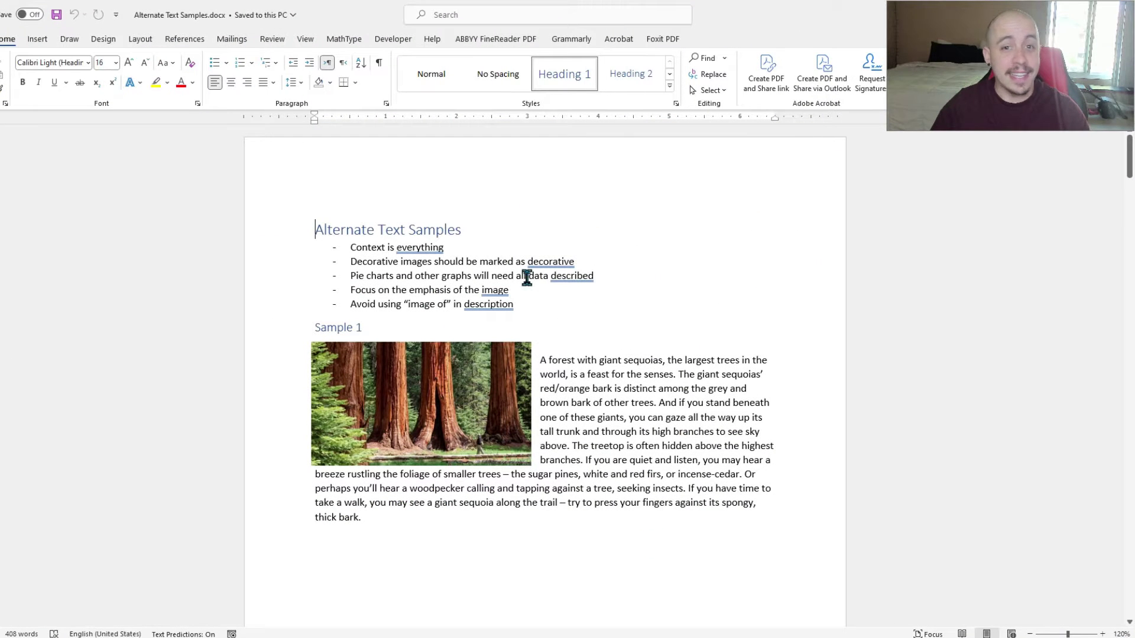
# Bring up Colour Contrast Analyser with its foreground RGB sliders, move it left and set it aside
pyautogui.click(523, 229)
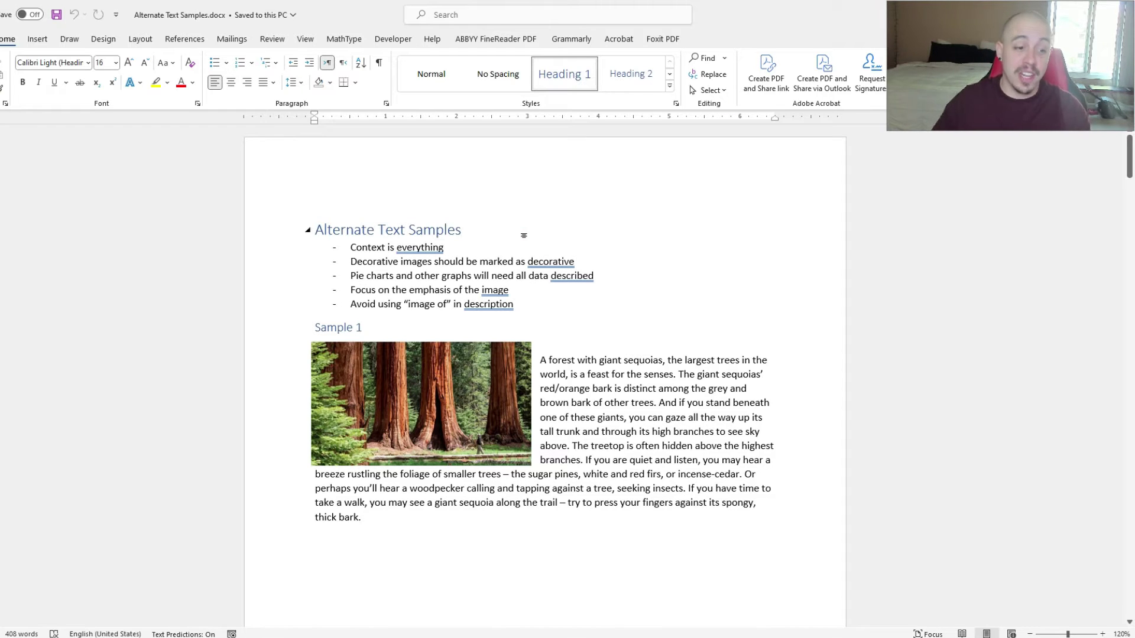
pyautogui.click(506, 636)
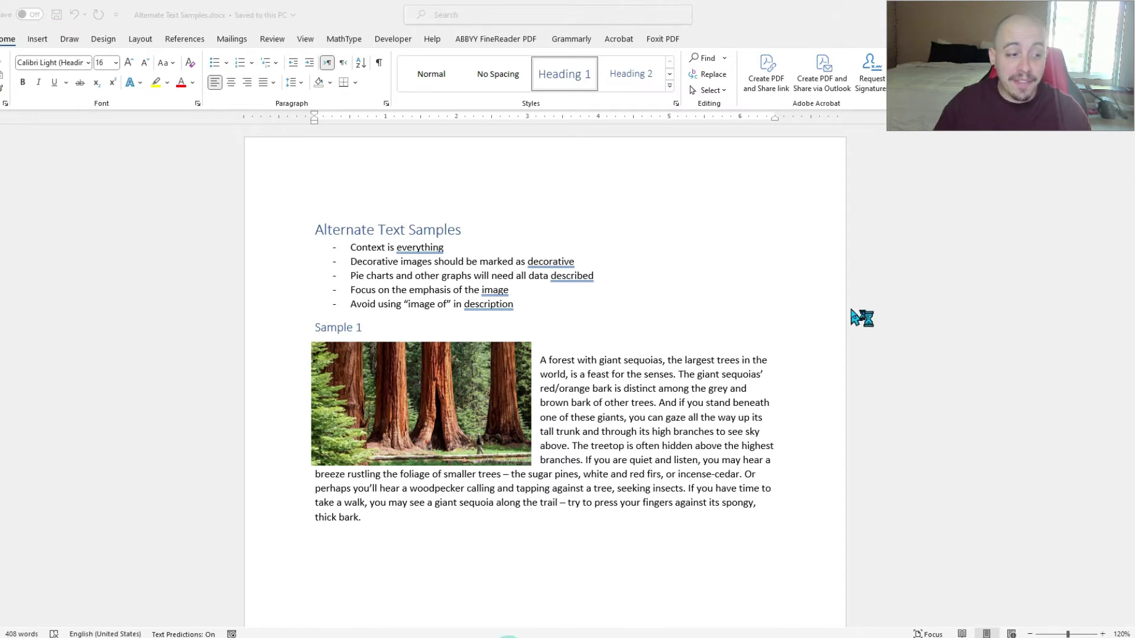
pyautogui.click(893, 230)
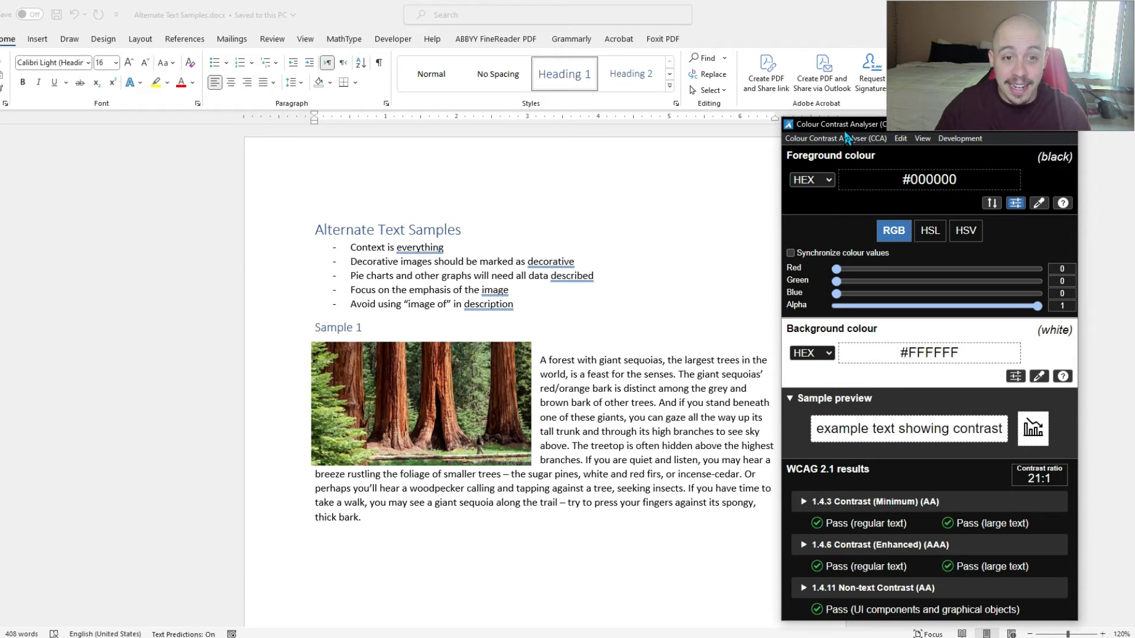
pyautogui.moveTo(842, 129); pyautogui.dragTo(39, 67)
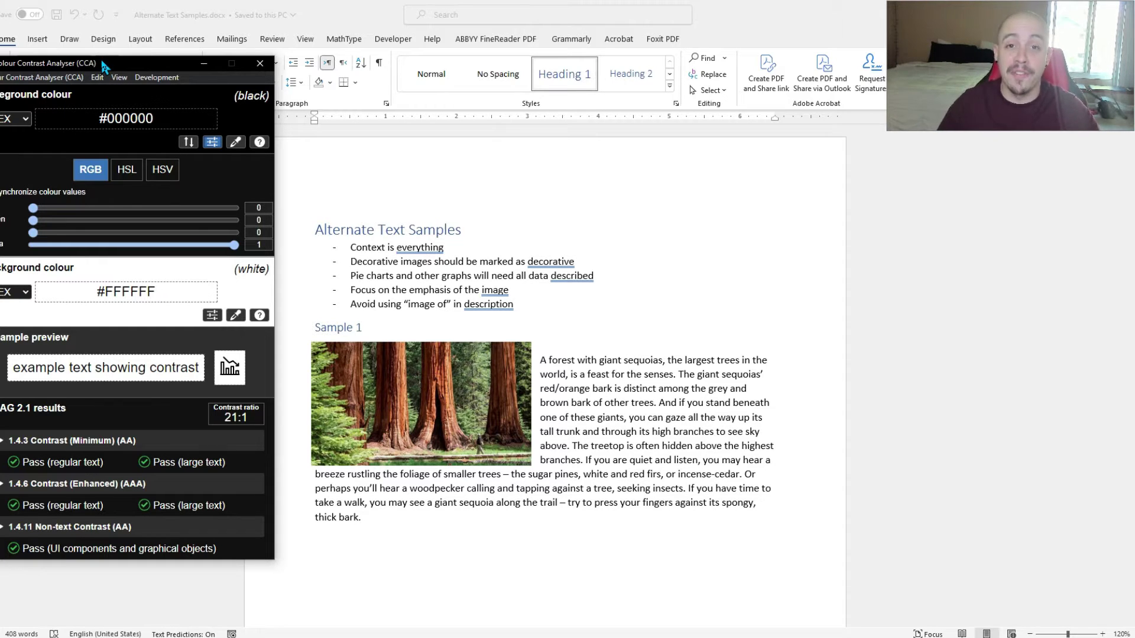
pyautogui.click(101, 62)
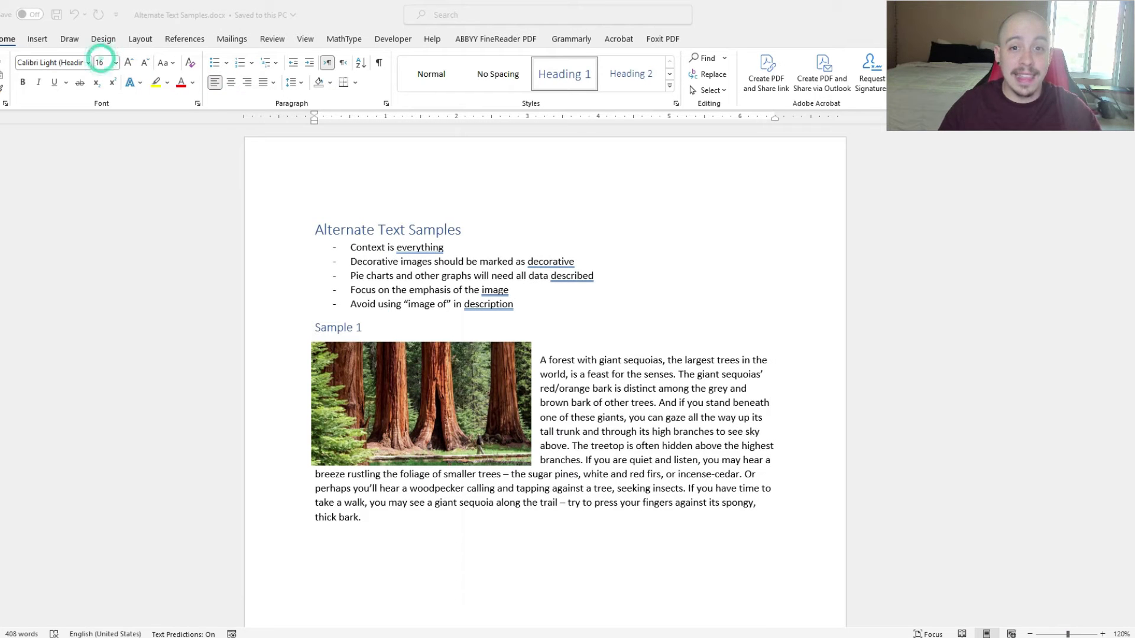
pyautogui.click(498, 218)
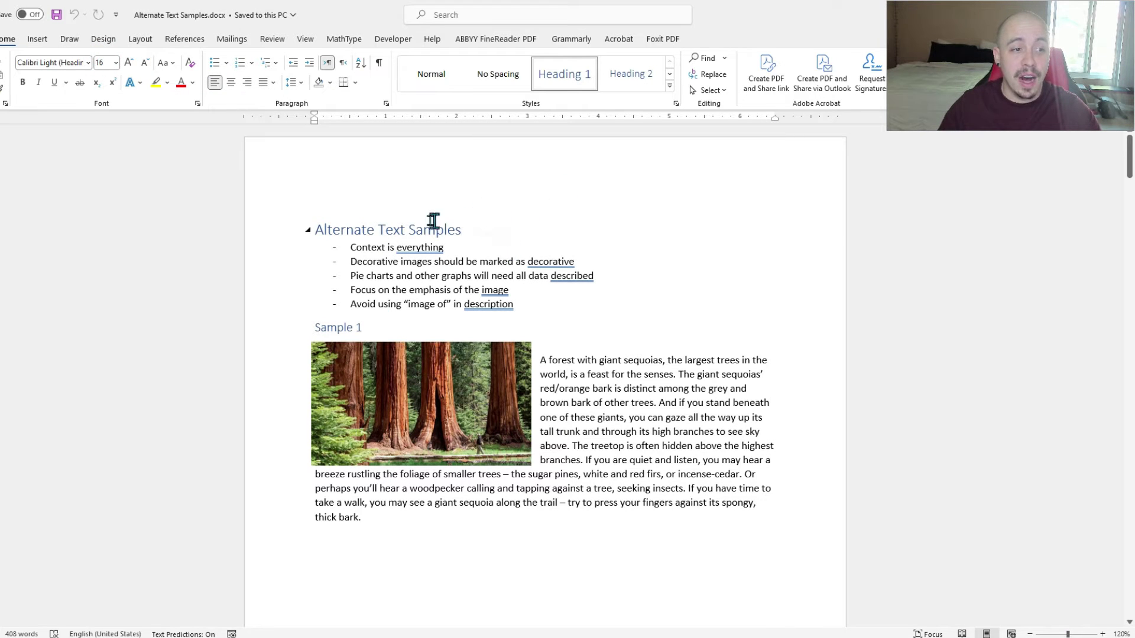
# Insert Test 1, Test 2 and Test 3 lines above the Alternate Text Samples heading
pyautogui.press('Home')
pyautogui.press('Return')
pyautogui.press('Up')
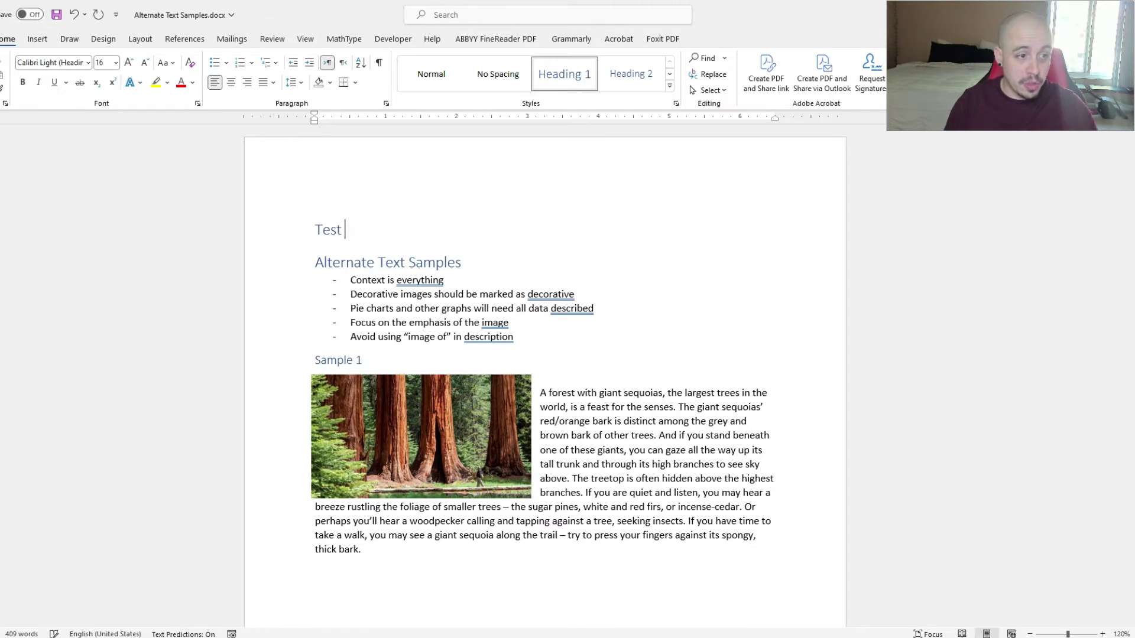
pyautogui.write('1')
pyautogui.press('Return')
pyautogui.write('Test 2')
pyautogui.press('Return')
pyautogui.write('Te')
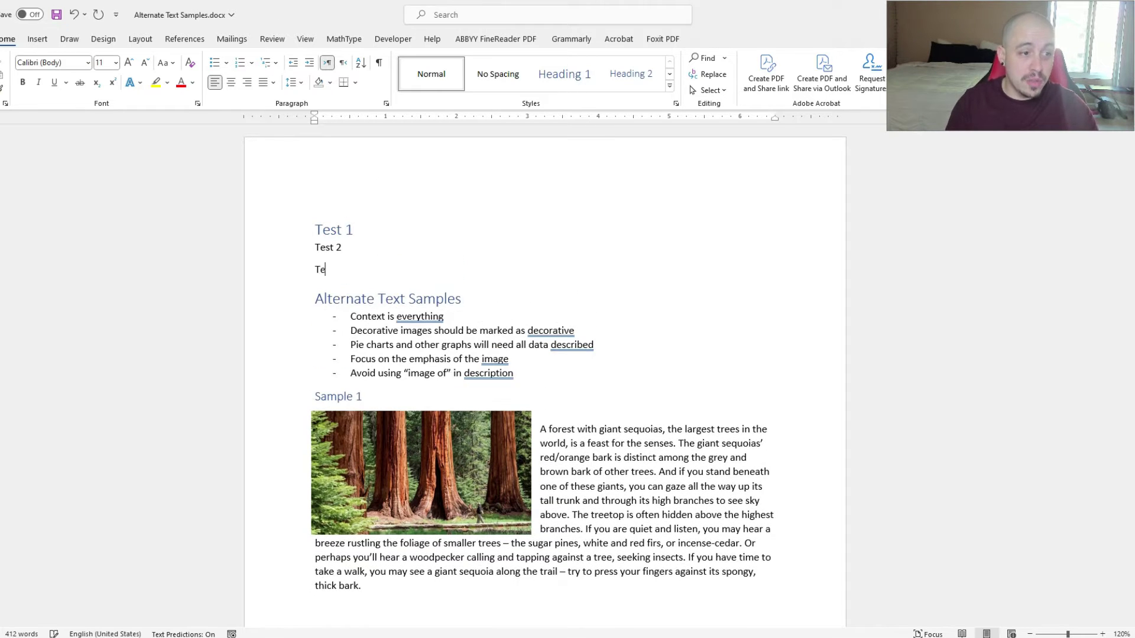
pyautogui.keyDown('ctrl'); pyautogui.scroll(10, 234, 192); pyautogui.keyUp('ctrl')
# Colour the Test 1 heading yellow and the Test 2 line pale blue
pyautogui.moveTo(219, 196); pyautogui.dragTo(87, 198)
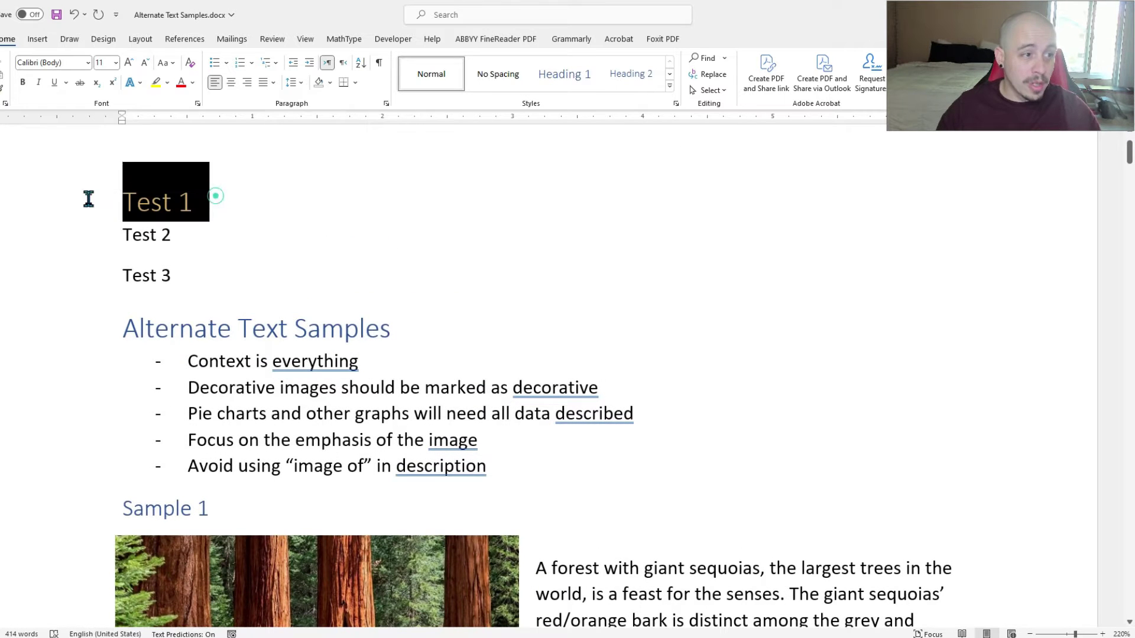
pyautogui.click(192, 83)
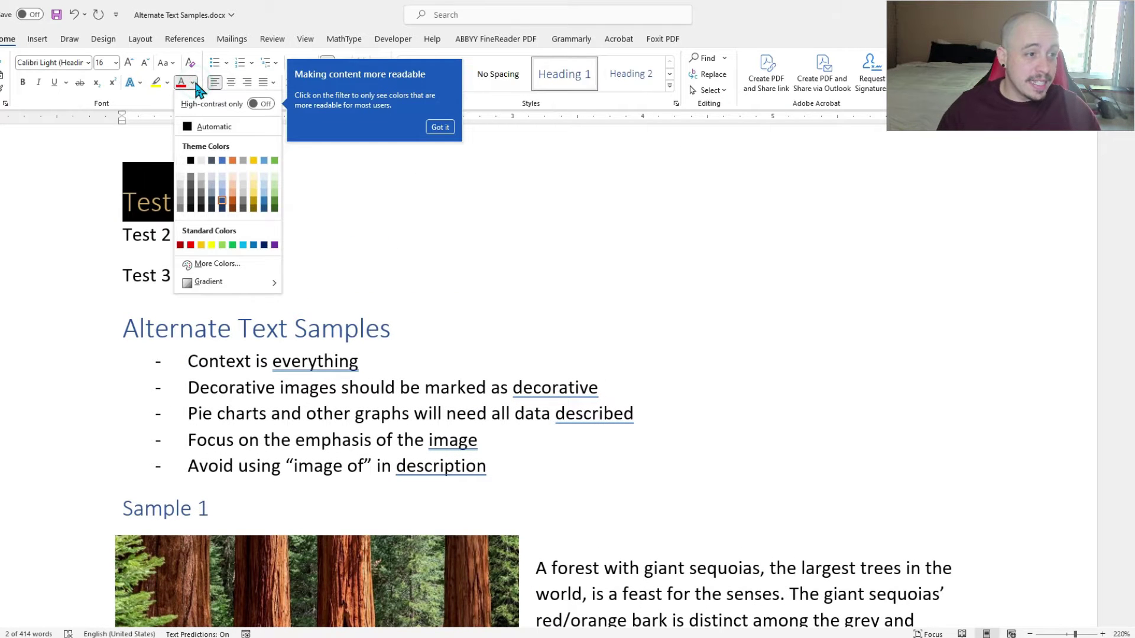
pyautogui.click(211, 245)
pyautogui.click(367, 244)
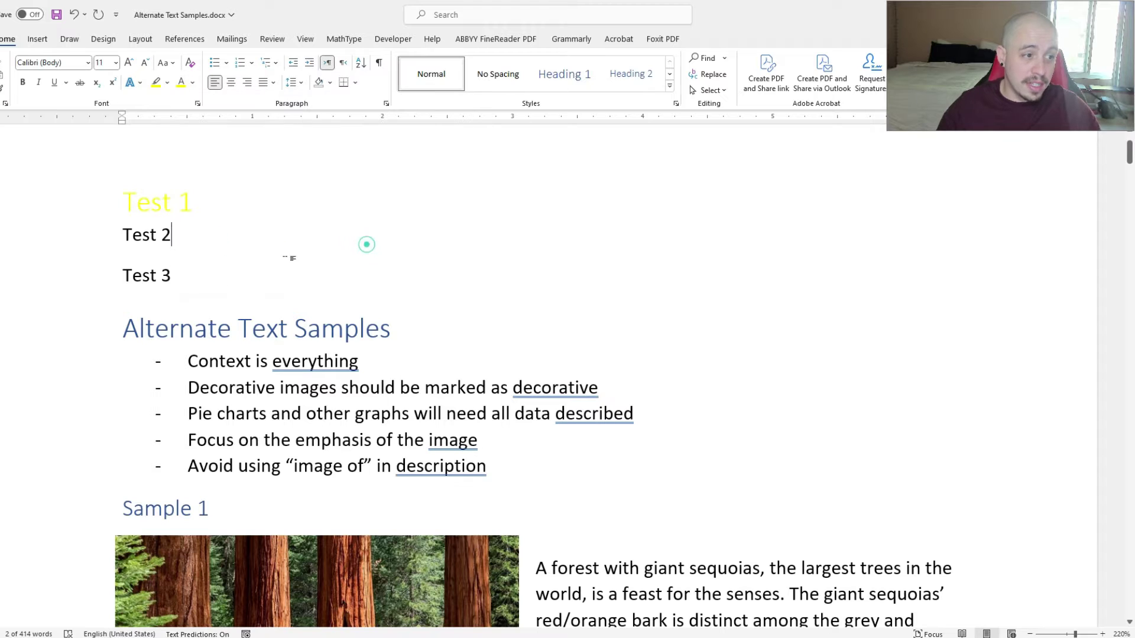
pyautogui.moveTo(192, 235); pyautogui.dragTo(77, 234)
pyautogui.click(193, 82)
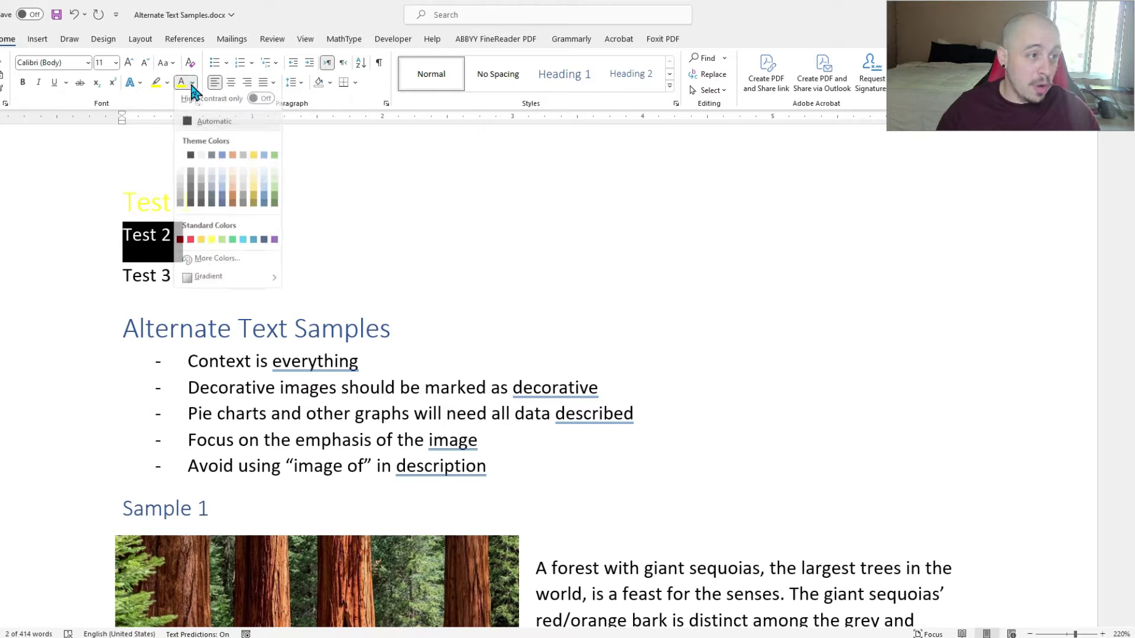
pyautogui.click(223, 199)
# Colour the Test 3 line pale green and move the analyser beside the Test lines
pyautogui.click(289, 249)
pyautogui.moveTo(177, 277); pyautogui.dragTo(106, 279)
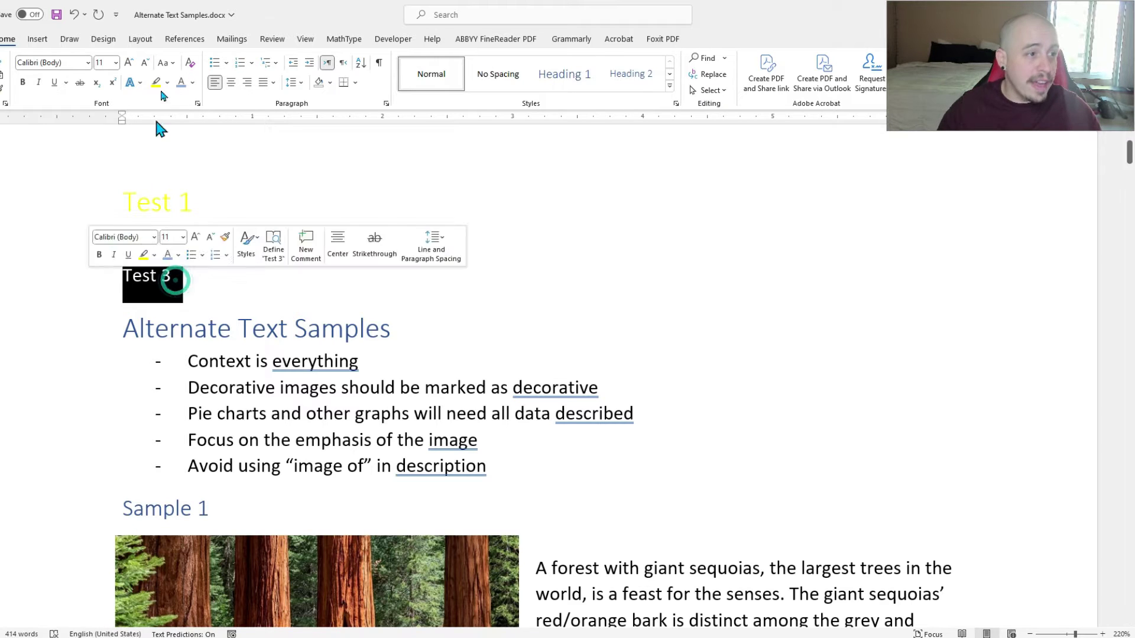
pyautogui.click(192, 85)
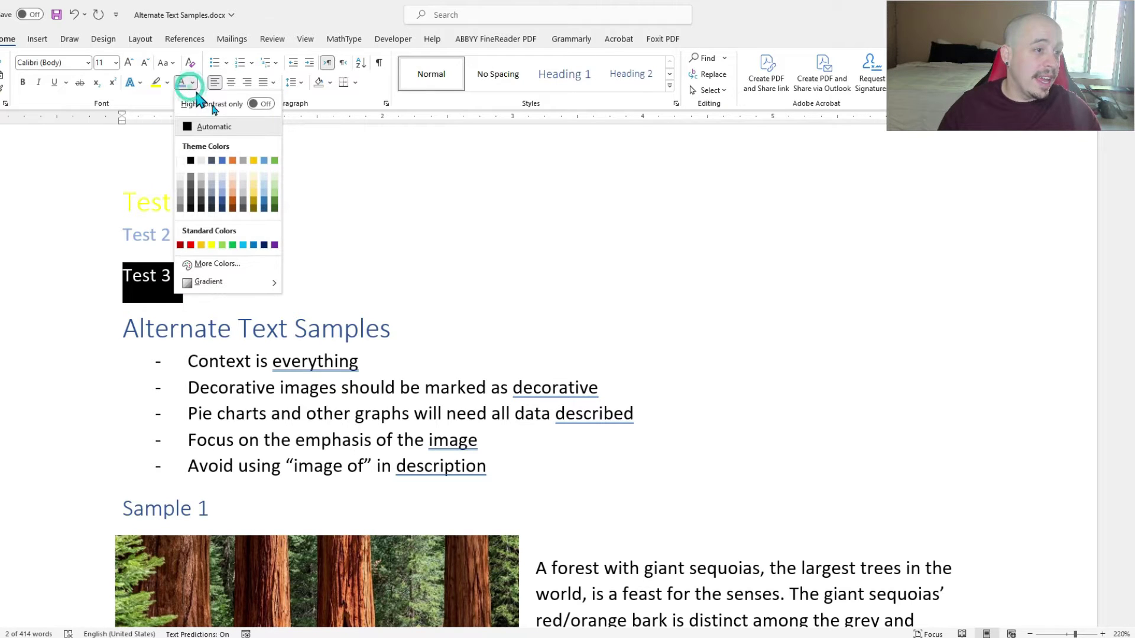
pyautogui.click(272, 201)
pyautogui.click(321, 246)
pyautogui.keyDown('ctrl'); pyautogui.scroll(4, 256, 293); pyautogui.keyUp('ctrl')
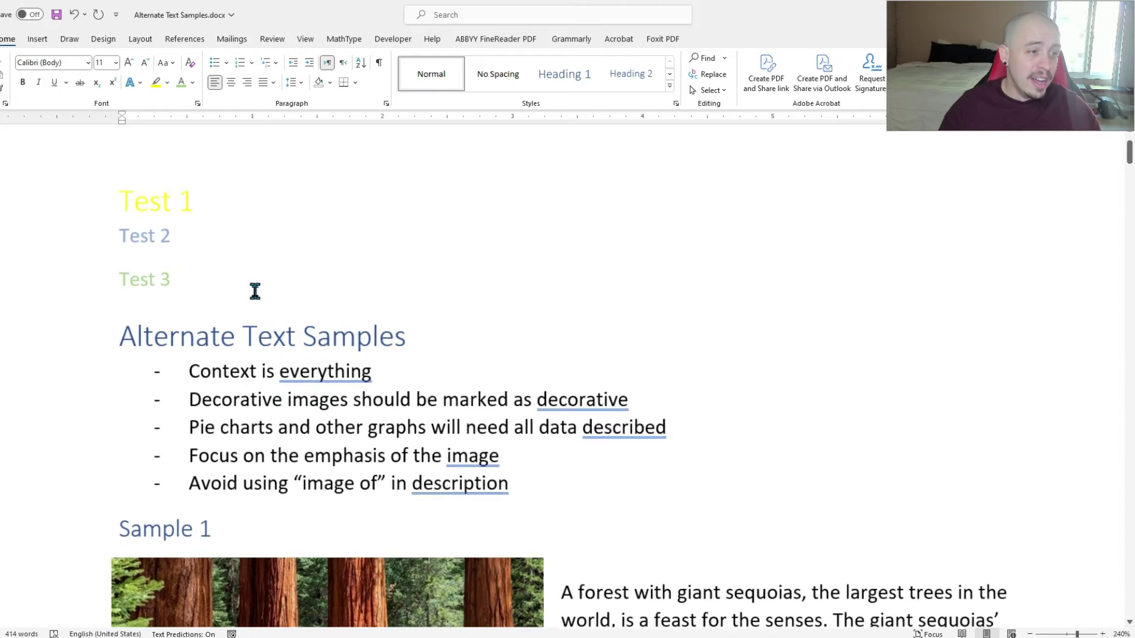
pyautogui.keyDown('ctrl'); pyautogui.scroll(4, 255, 292); pyautogui.keyUp('ctrl')
pyautogui.keyDown('ctrl'); pyautogui.scroll(4, 255, 291); pyautogui.keyUp('ctrl')
pyautogui.keyDown('ctrl'); pyautogui.scroll(4, 255, 292); pyautogui.keyUp('ctrl')
pyautogui.keyDown('ctrl'); pyautogui.scroll(3, 256, 287); pyautogui.keyUp('ctrl')
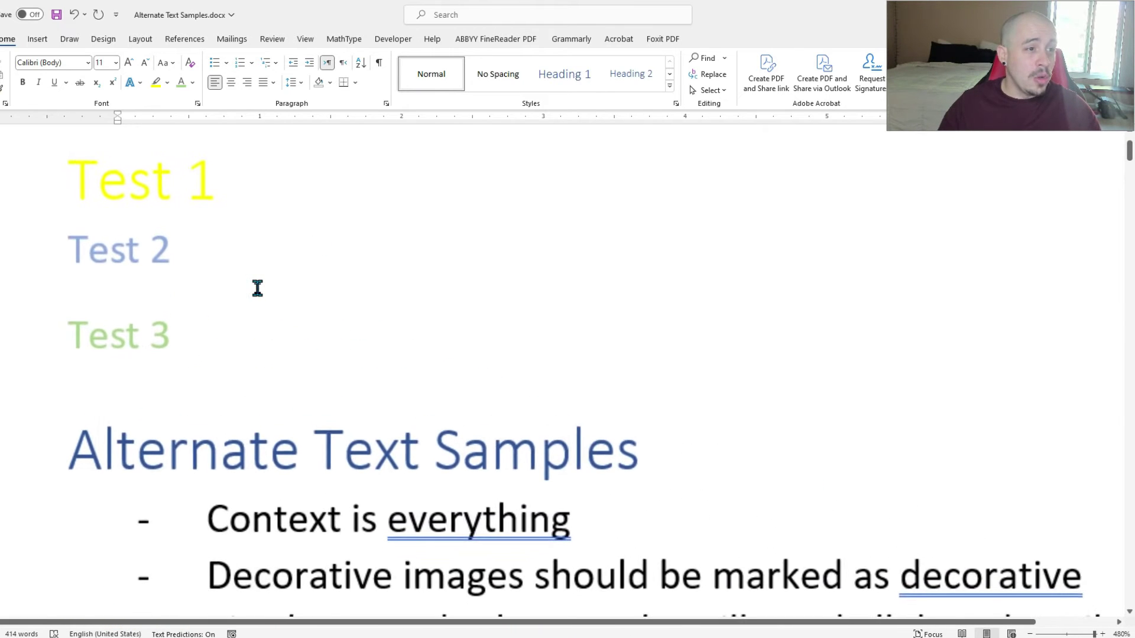
pyautogui.keyDown('ctrl'); pyautogui.scroll(4, 256, 287); pyautogui.keyUp('ctrl')
pyautogui.keyDown('ctrl'); pyautogui.scroll(3, 270, 319); pyautogui.keyUp('ctrl')
pyautogui.scroll(-5, 275, 327)
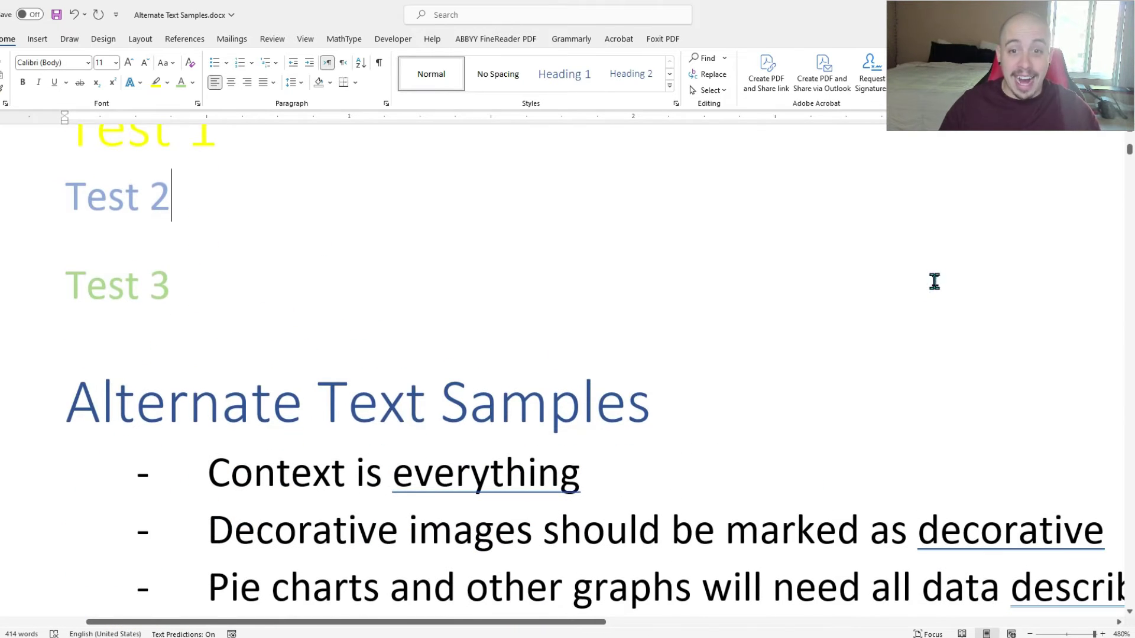
pyautogui.moveTo(1129, 158); pyautogui.dragTo(1130, 153)
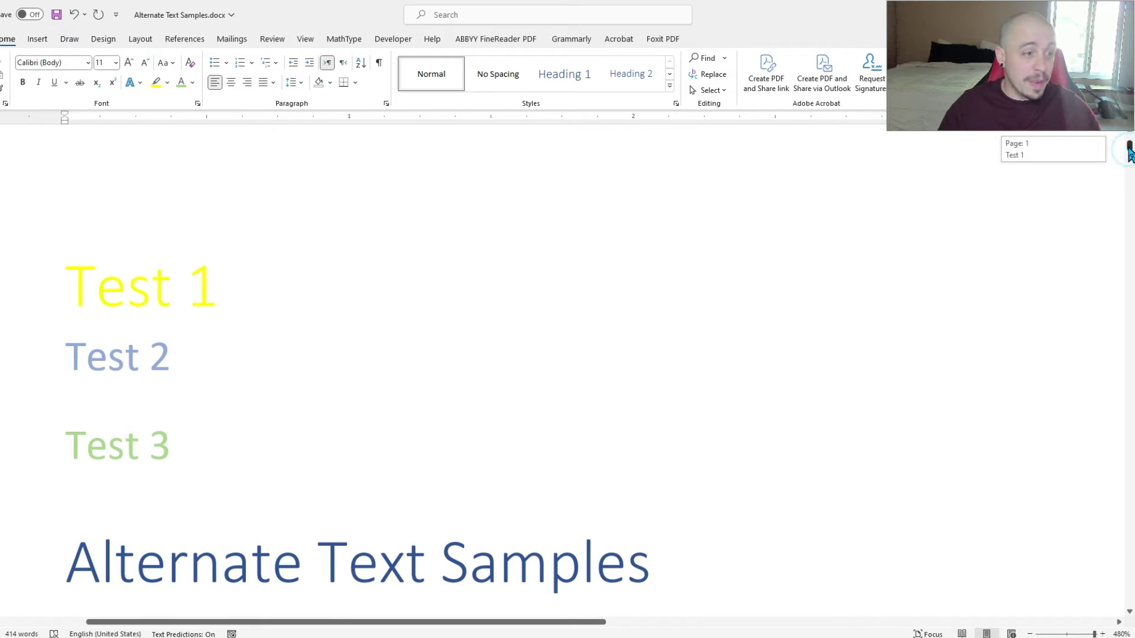
pyautogui.click(281, 338)
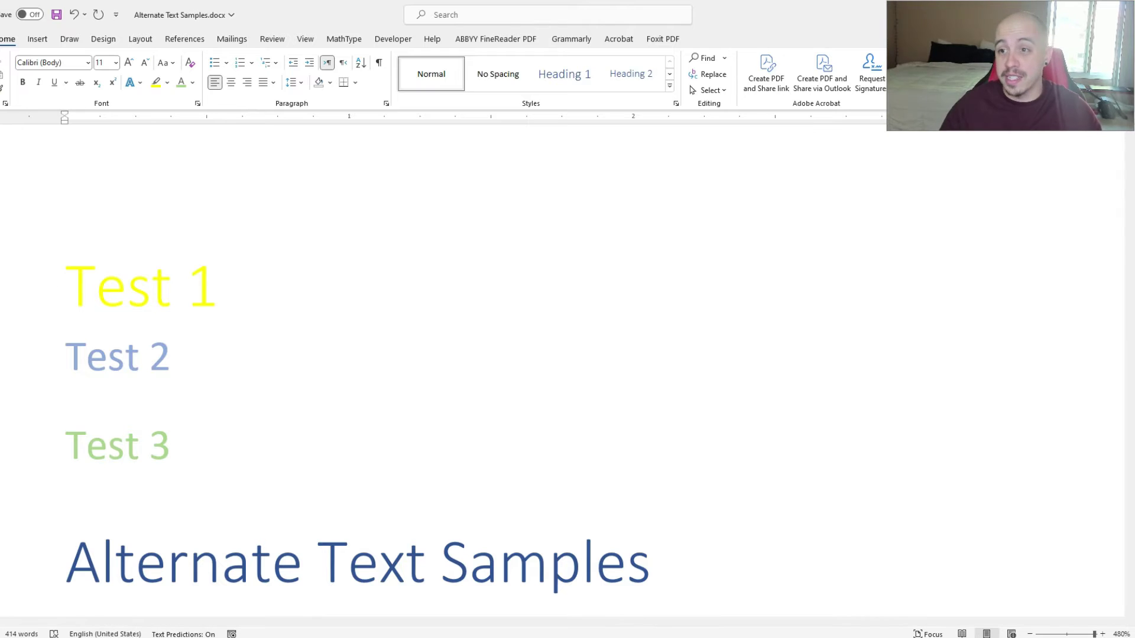
pyautogui.moveTo(583, 110); pyautogui.dragTo(462, 59)
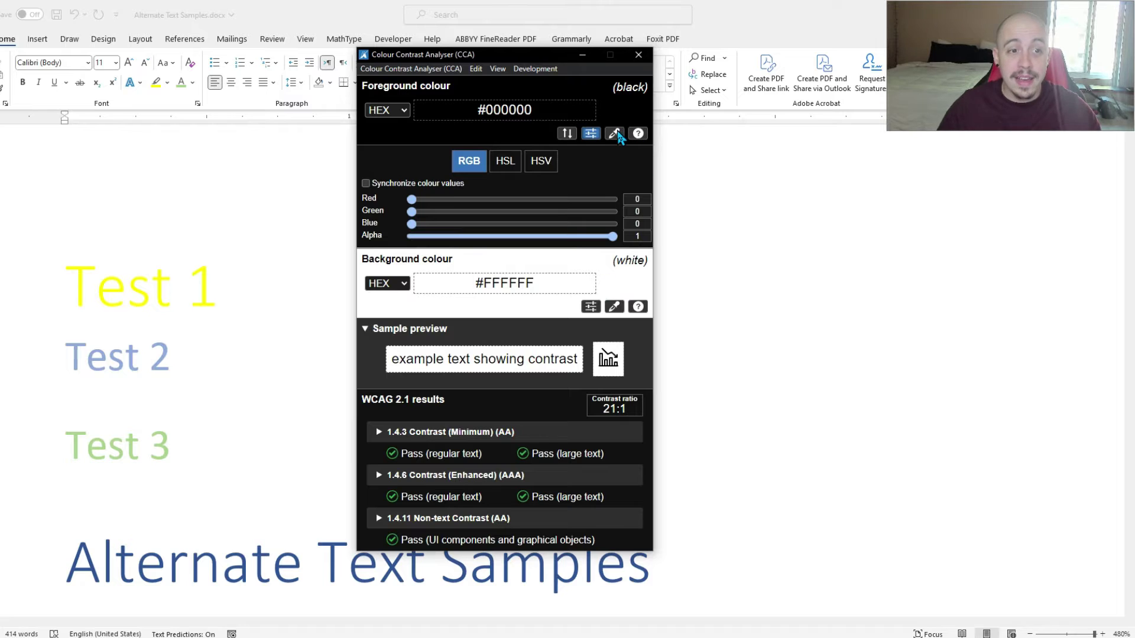
# Sample Test 1's yellow as the analyser foreground and try varying its opacity
pyautogui.click(616, 134)
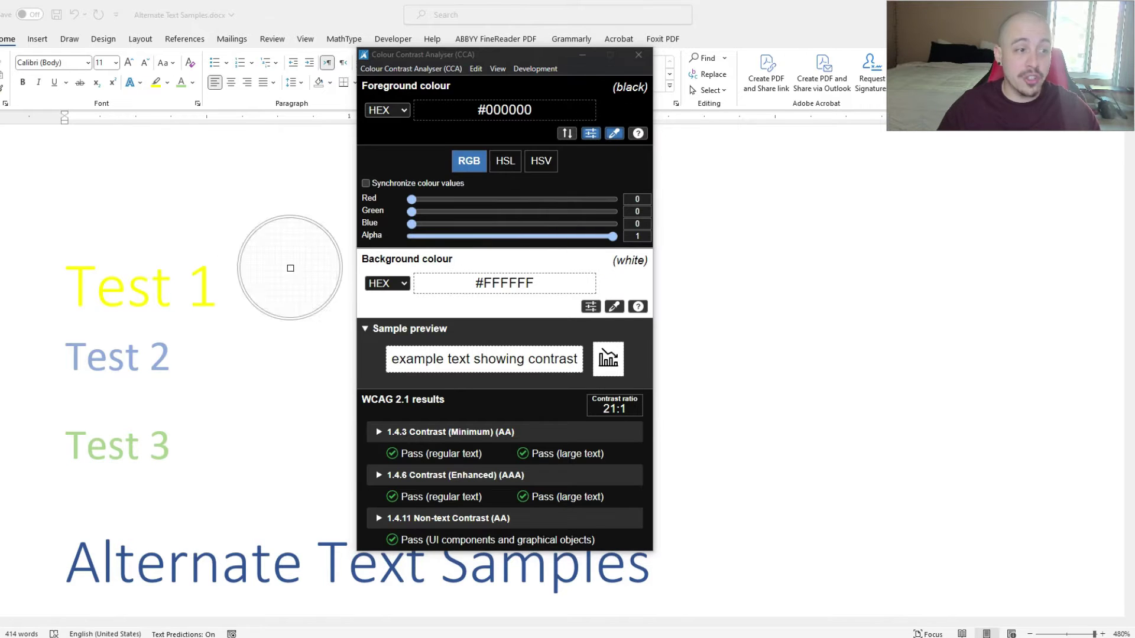
pyautogui.click(159, 284)
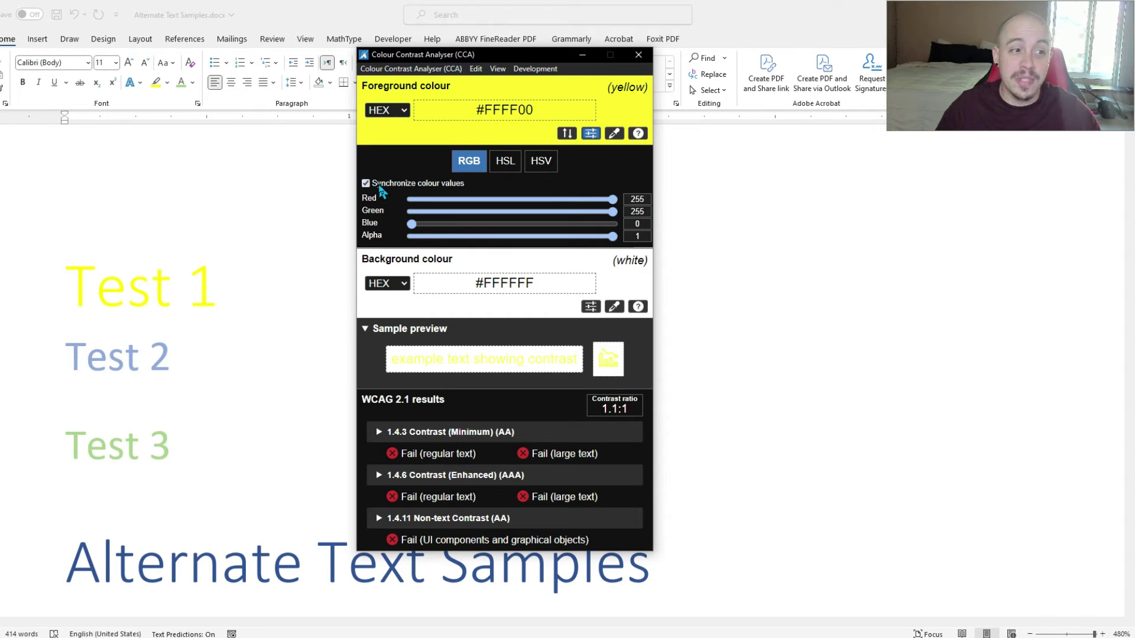
pyautogui.moveTo(416, 211); pyautogui.dragTo(608, 211)
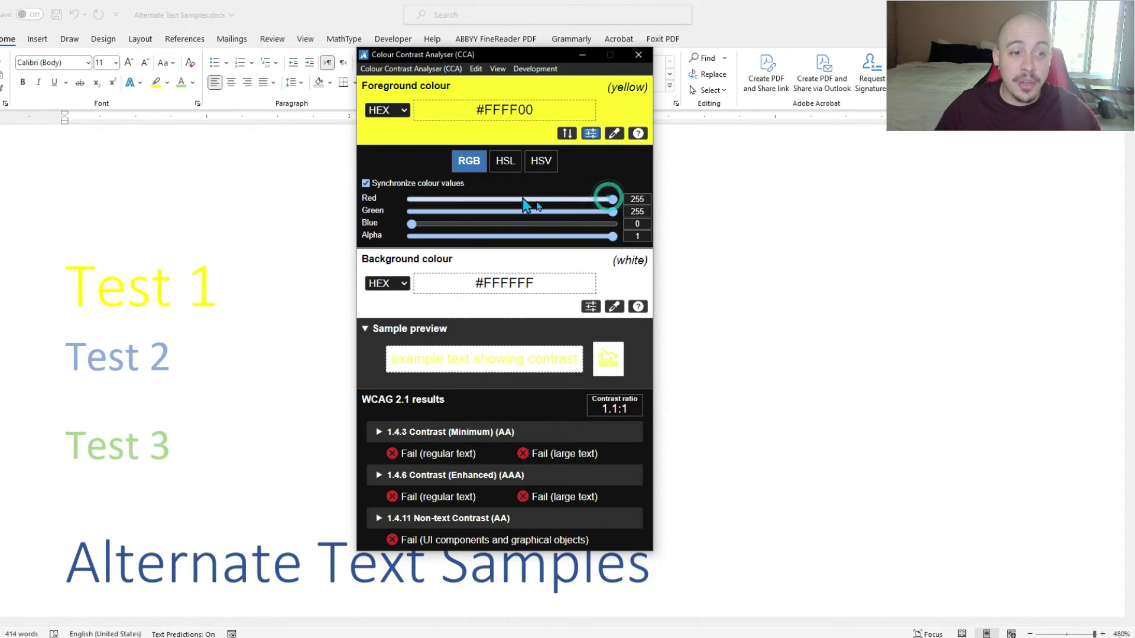
pyautogui.moveTo(543, 236)
pyautogui.mouseDown()
pyautogui.moveTo(437, 237)
pyautogui.moveTo(539, 236)
pyautogui.mouseUp()
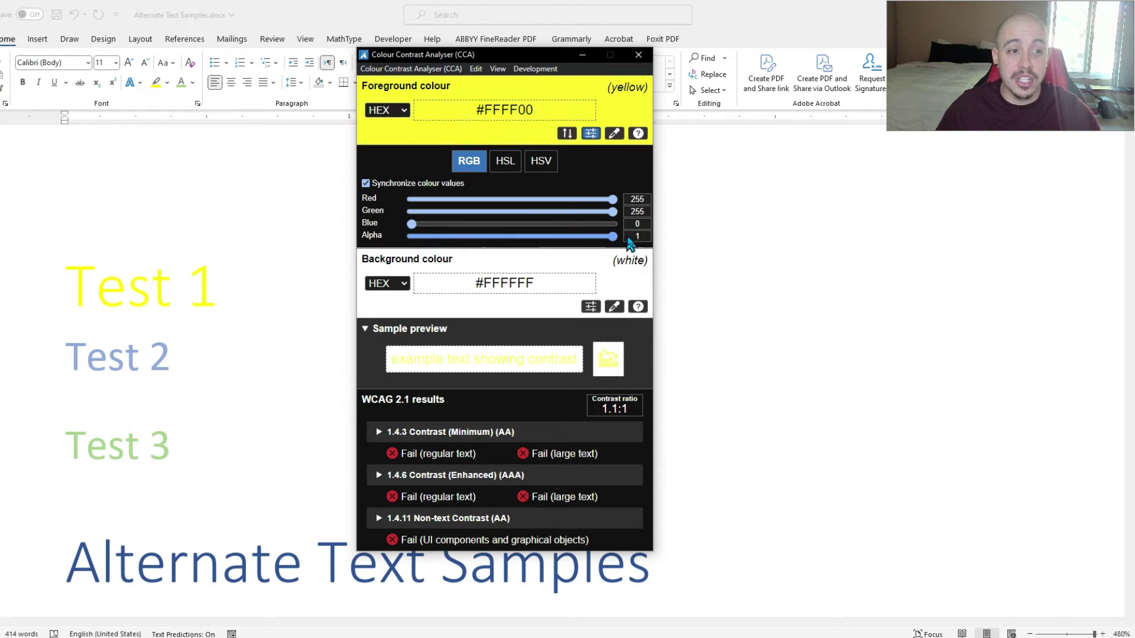
pyautogui.moveTo(540, 237); pyautogui.dragTo(613, 236)
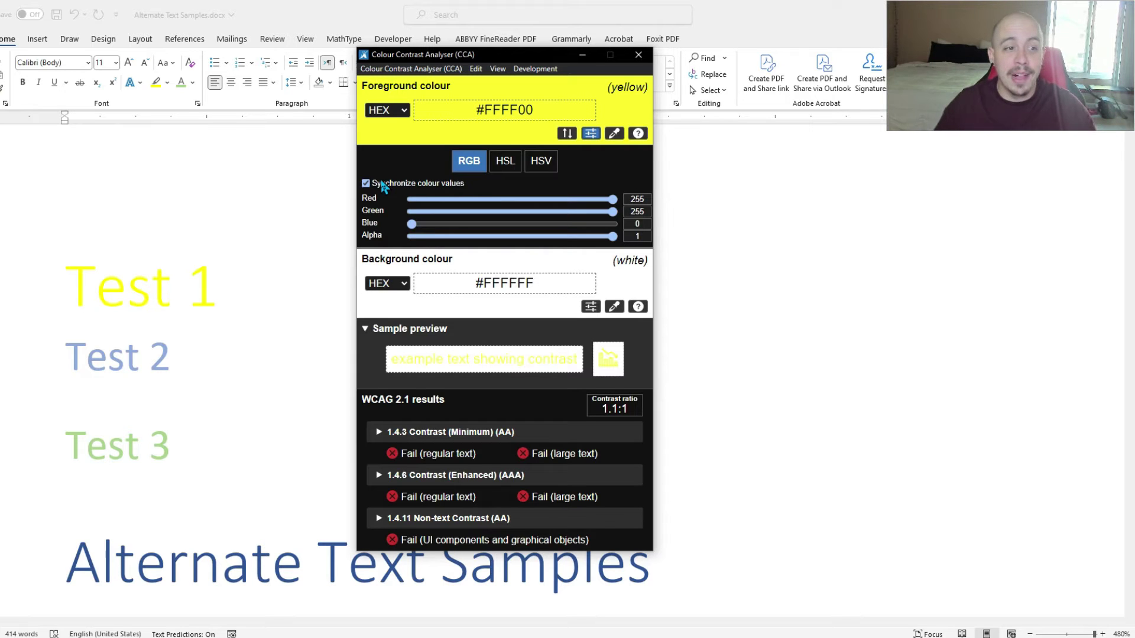
# Recolour the Test 1 heading with the standard yellow in Word
pyautogui.click(581, 54)
pyautogui.tripleClick(192, 278)
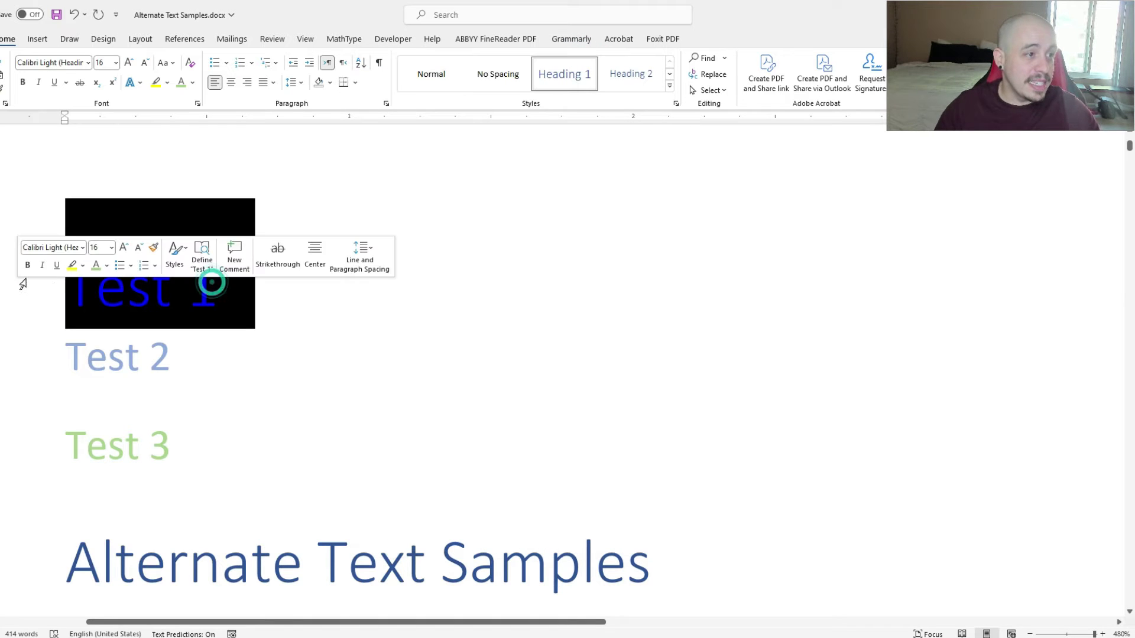
pyautogui.click(195, 82)
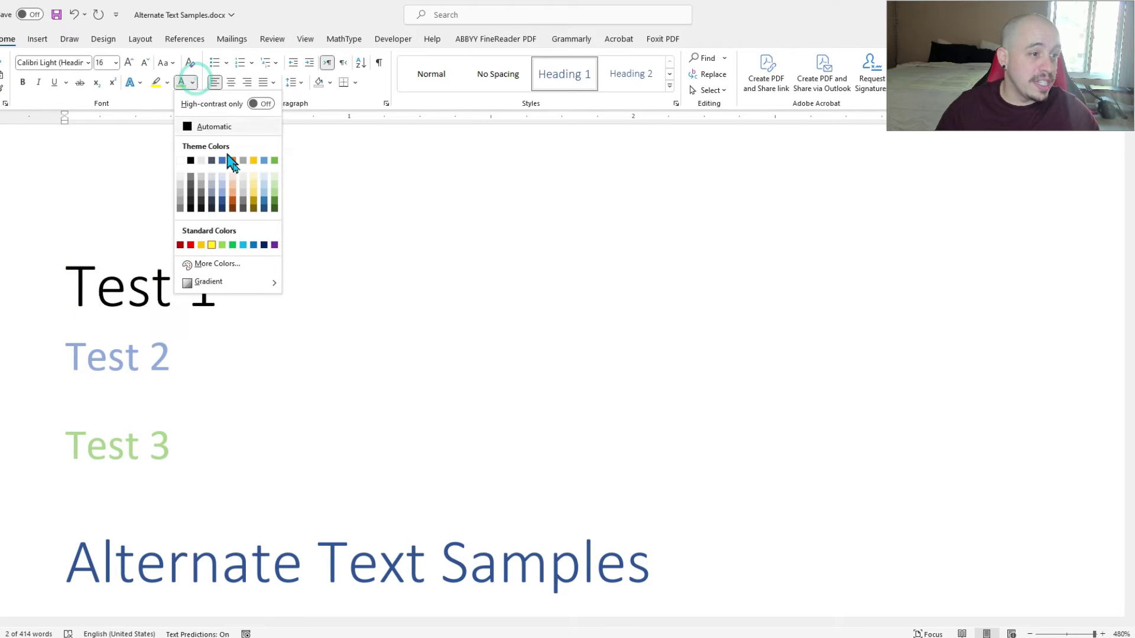
pyautogui.click(201, 245)
pyautogui.click(310, 270)
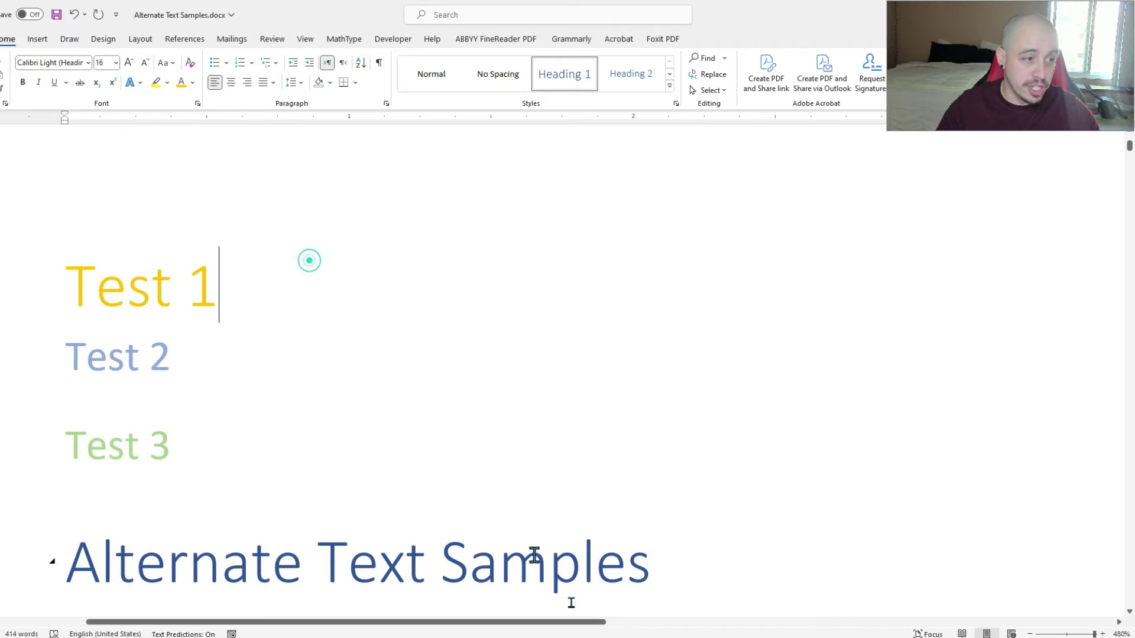
# Sample Test 1's yellow (1.6:1 fail) and trial darker values with the RGB sliders
pyautogui.press('F11')
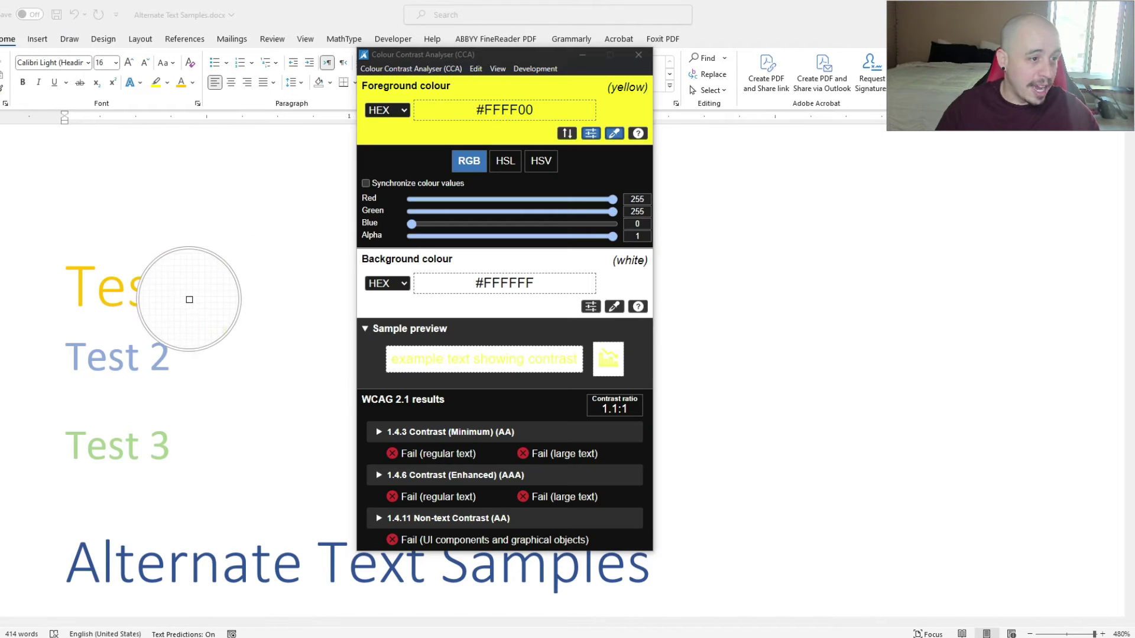
pyautogui.click(204, 280)
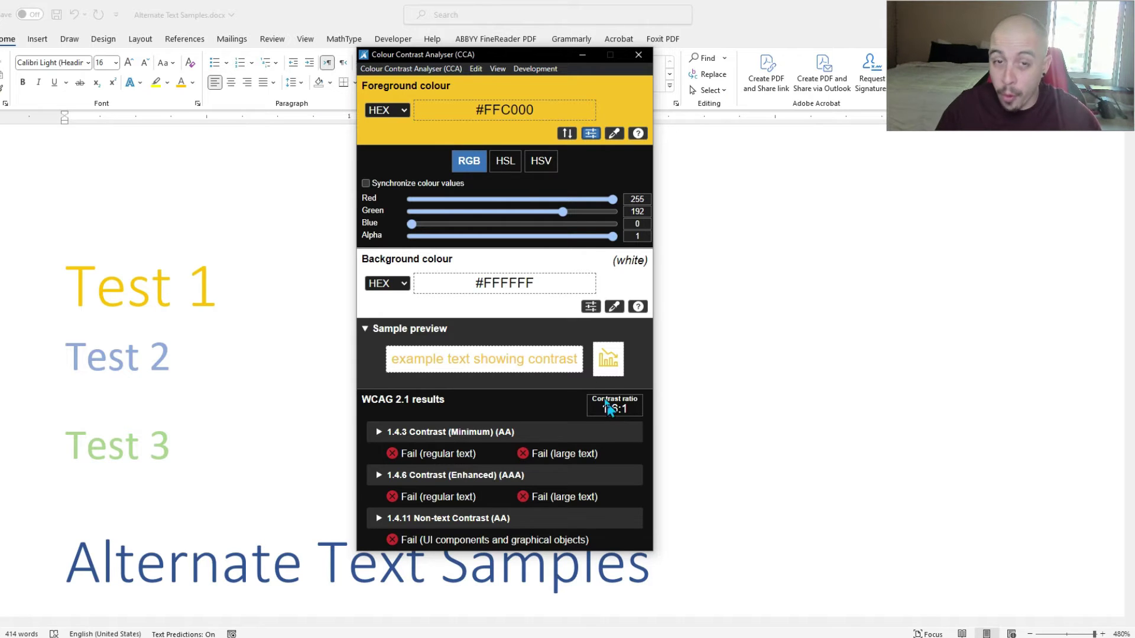
pyautogui.click(394, 182)
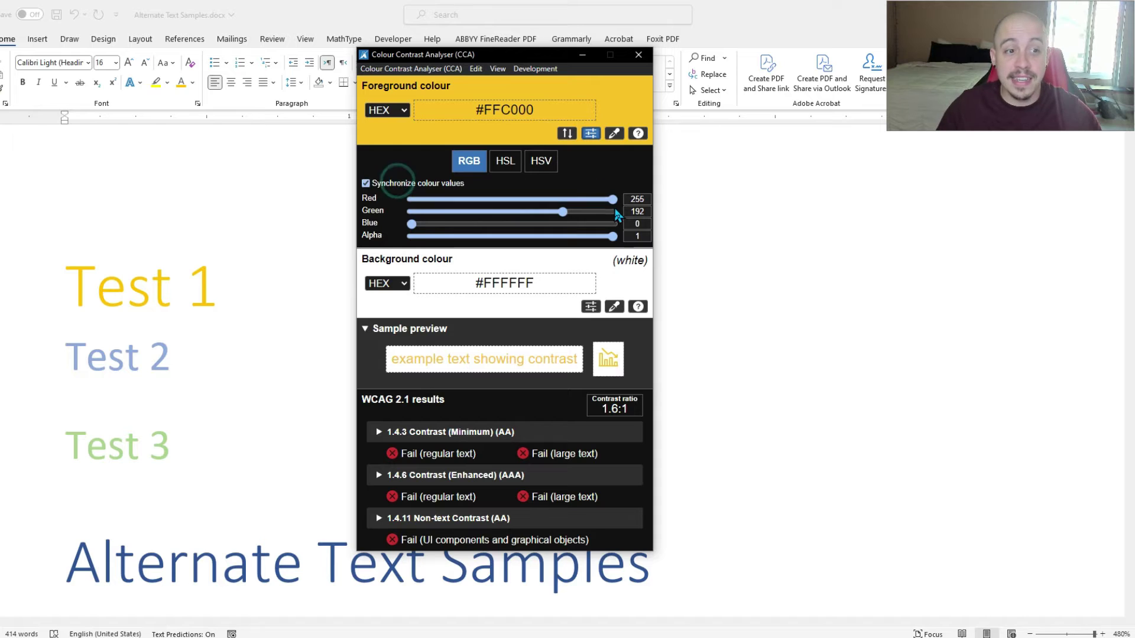
pyautogui.moveTo(613, 236)
pyautogui.mouseDown()
pyautogui.moveTo(494, 236)
pyautogui.moveTo(612, 237)
pyautogui.moveTo(491, 214)
pyautogui.mouseUp()
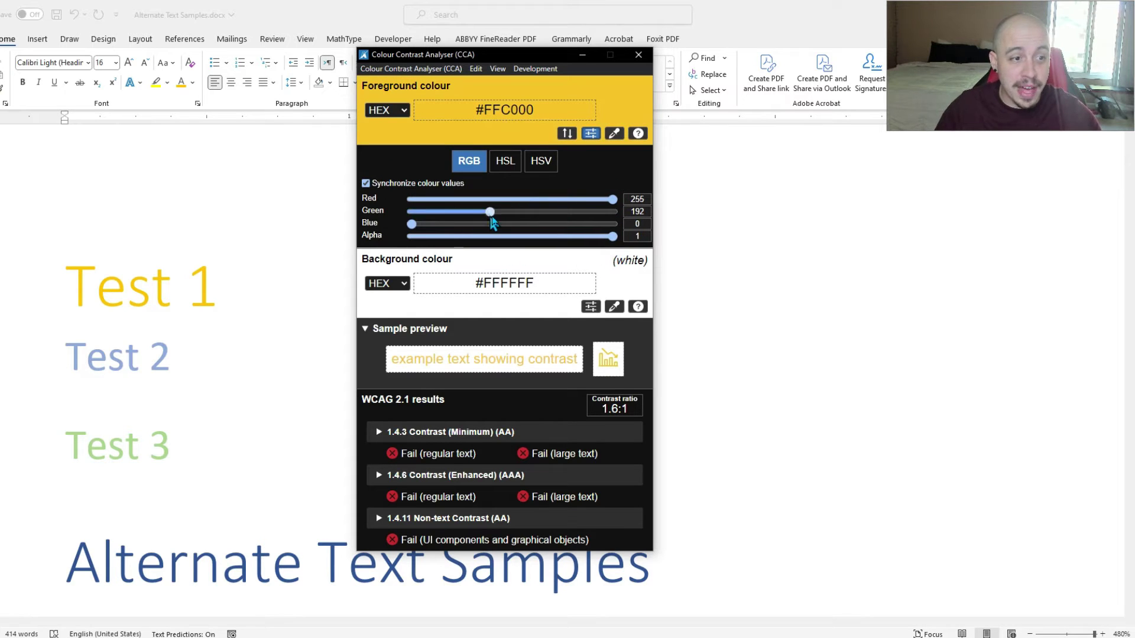
pyautogui.click(408, 184)
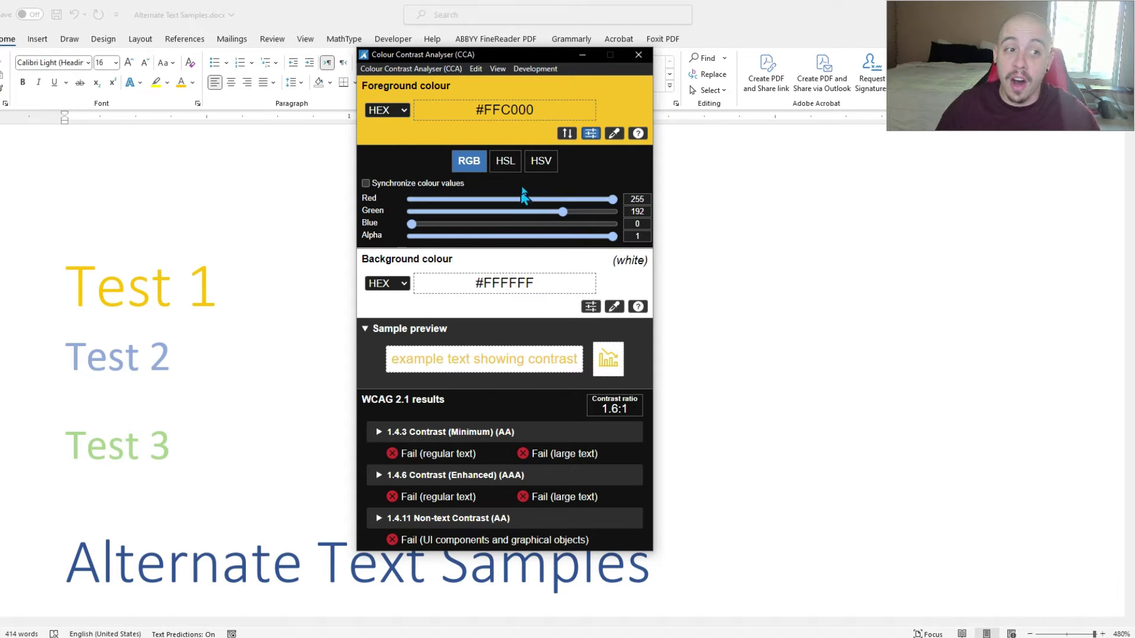
pyautogui.moveTo(613, 199)
pyautogui.mouseDown()
pyautogui.moveTo(503, 201)
pyautogui.moveTo(599, 199)
pyautogui.moveTo(453, 218)
pyautogui.moveTo(552, 214)
pyautogui.mouseUp()
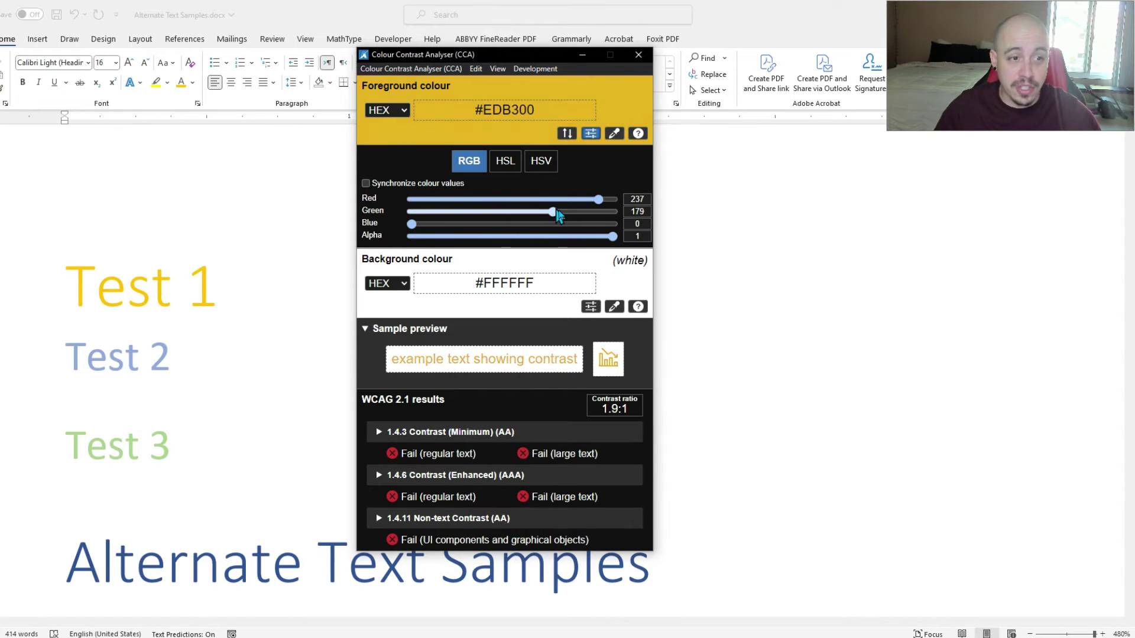
pyautogui.moveTo(612, 237)
pyautogui.mouseDown()
pyautogui.moveTo(576, 248)
pyautogui.moveTo(612, 236)
pyautogui.moveTo(411, 200)
pyautogui.moveTo(614, 200)
pyautogui.moveTo(561, 211)
pyautogui.moveTo(594, 211)
pyautogui.mouseUp()
pyautogui.moveTo(410, 223); pyautogui.dragTo(508, 224)
# Recolour the Test 1 heading with a darker gold theme colour in Word
pyautogui.click(828, 240)
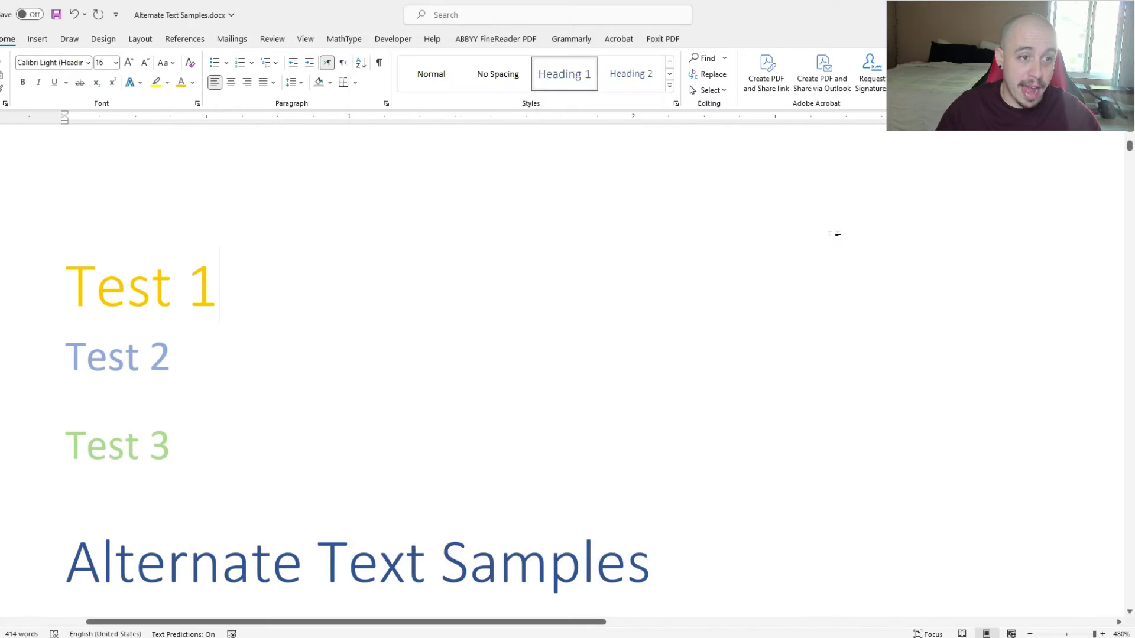
pyautogui.moveTo(230, 293); pyautogui.dragTo(16, 267)
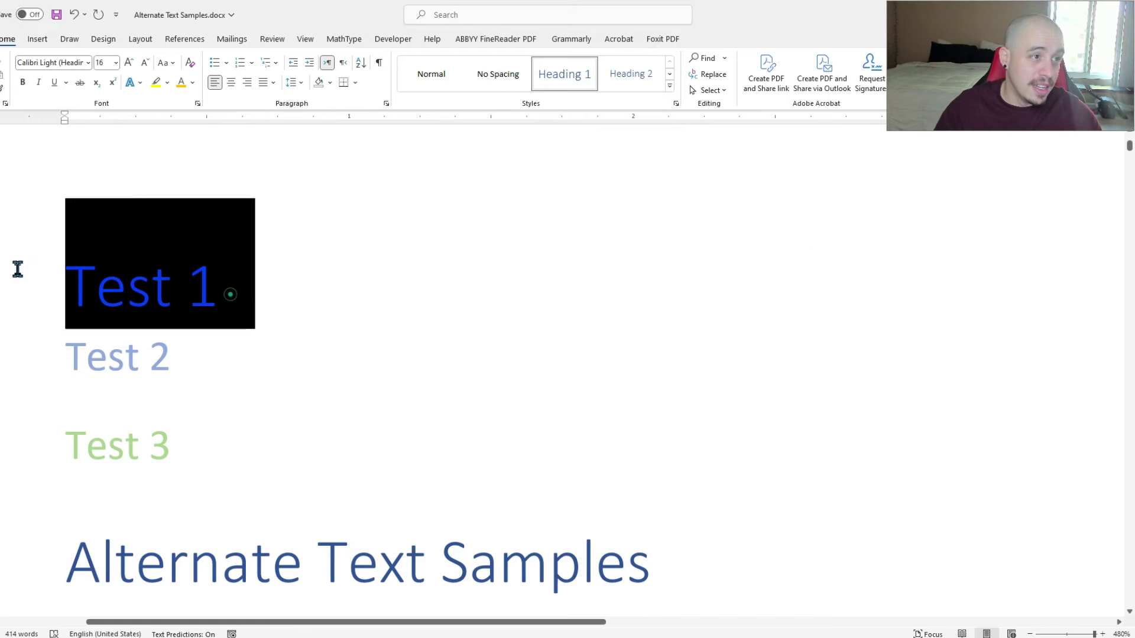
pyautogui.click(192, 81)
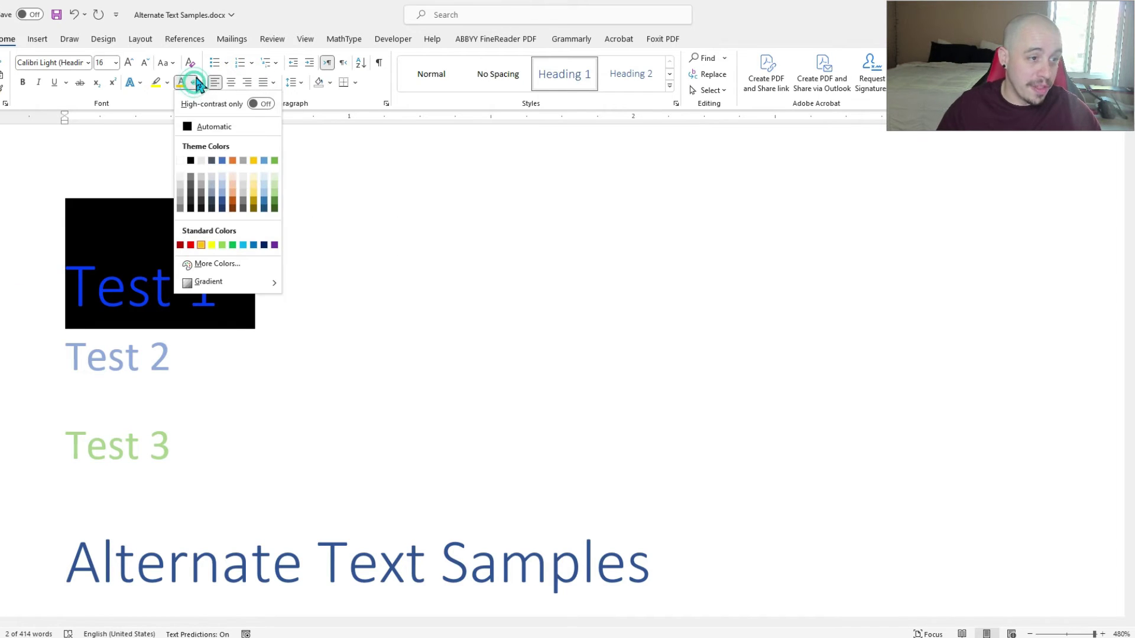
pyautogui.click(254, 201)
pyautogui.click(316, 263)
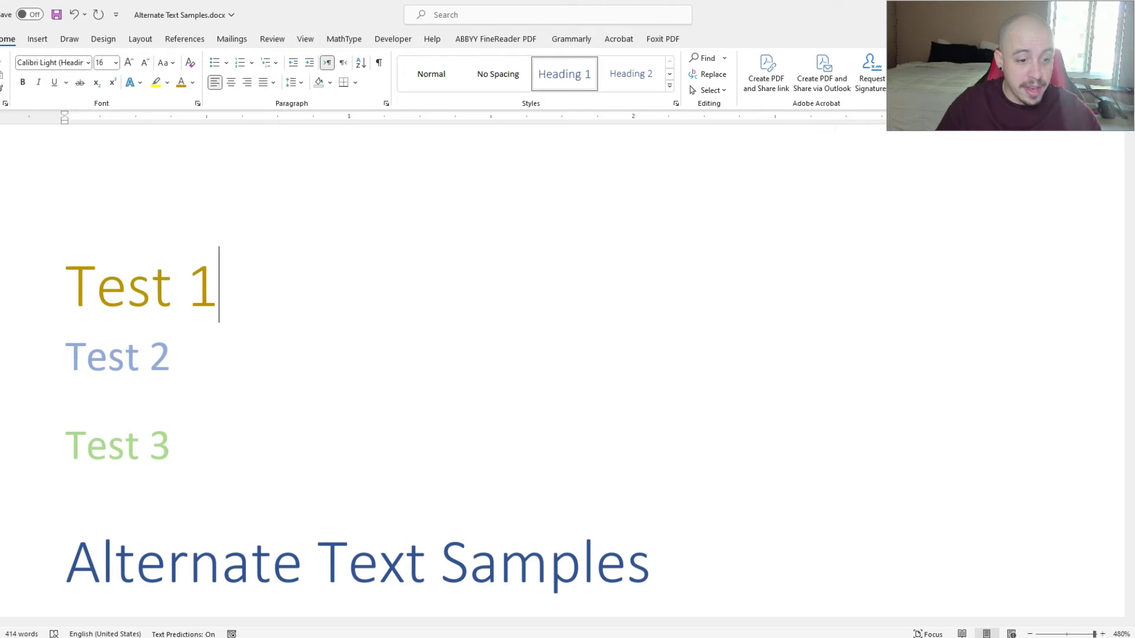
# Sample Test 1's dark gold and slide the foreground to brown #9C6D33 at exactly 4.5:1, selecting the hex
pyautogui.click(508, 593)
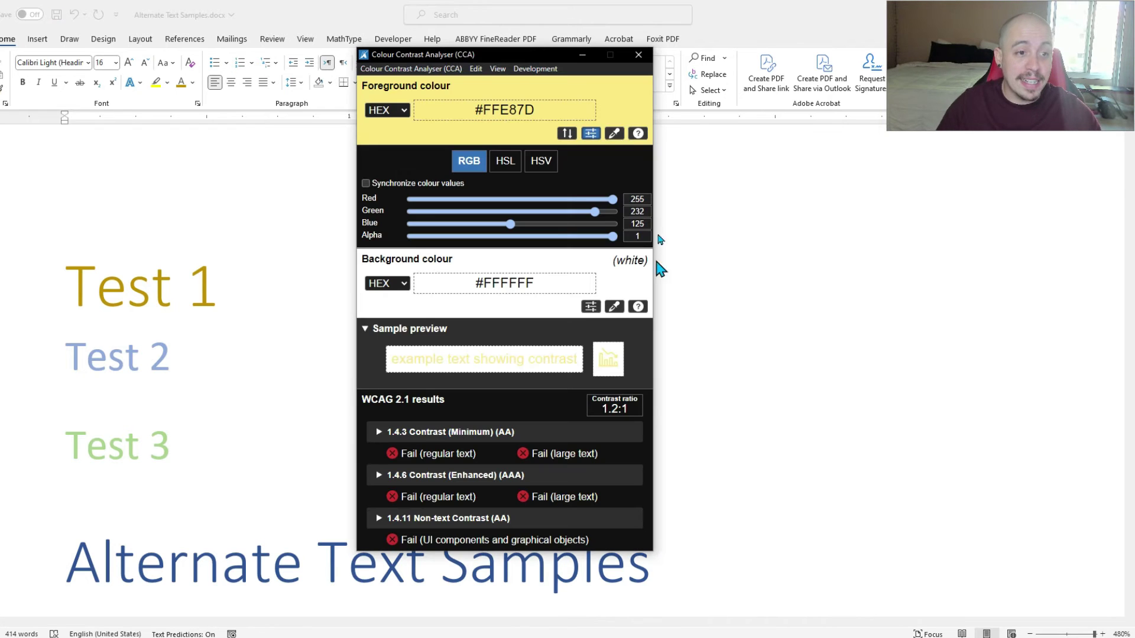
pyautogui.click(616, 134)
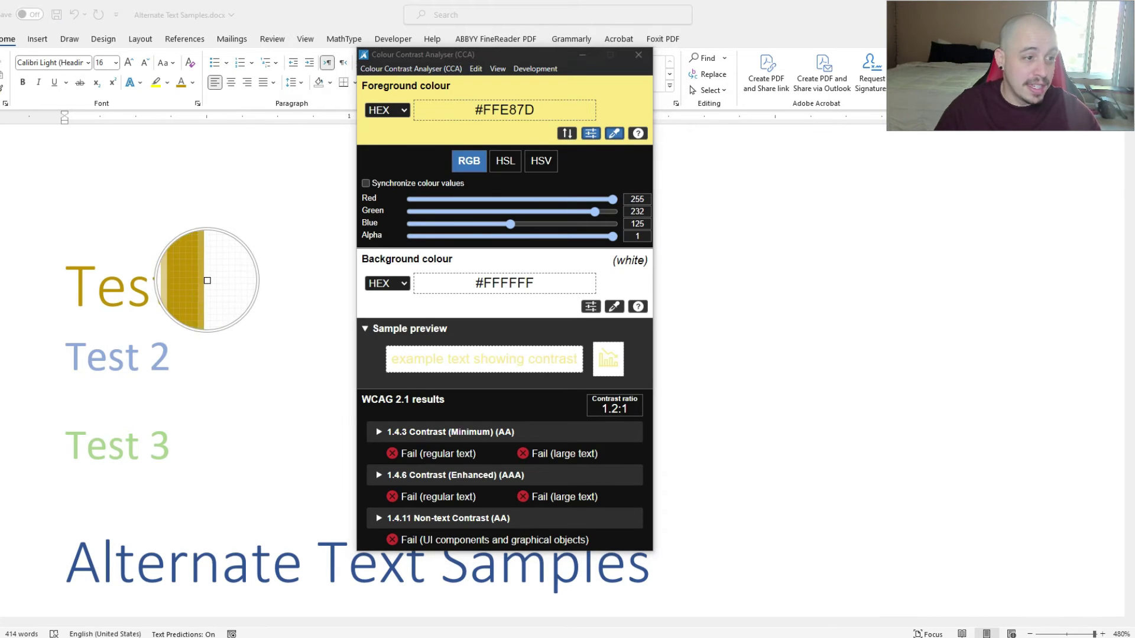
pyautogui.click(205, 280)
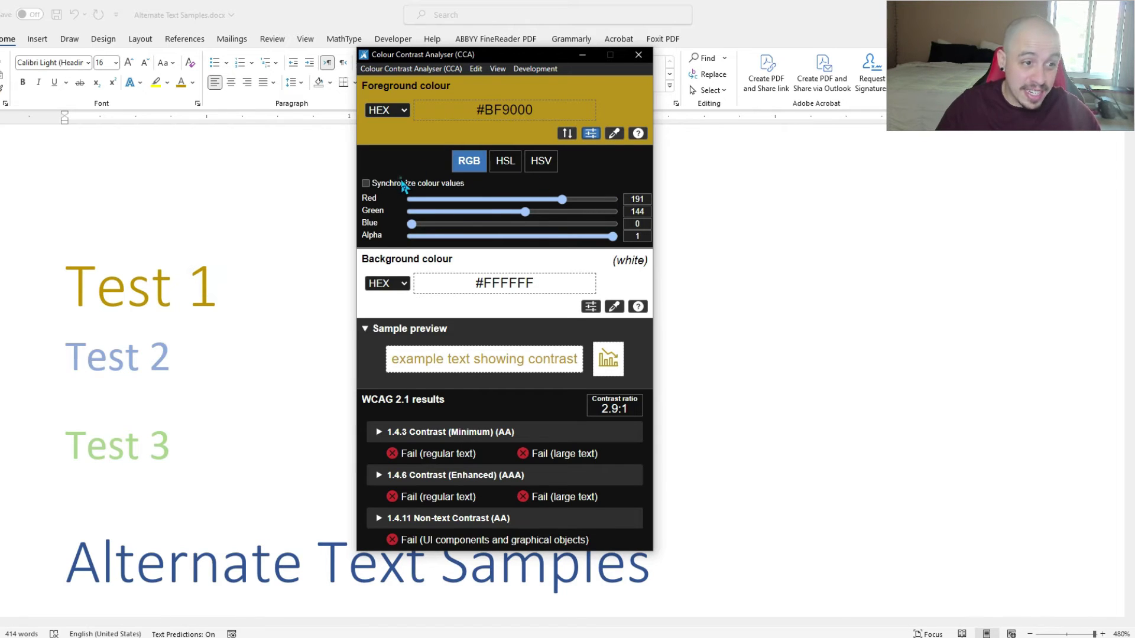
pyautogui.moveTo(562, 199)
pyautogui.mouseDown()
pyautogui.moveTo(438, 203)
pyautogui.moveTo(612, 200)
pyautogui.mouseUp()
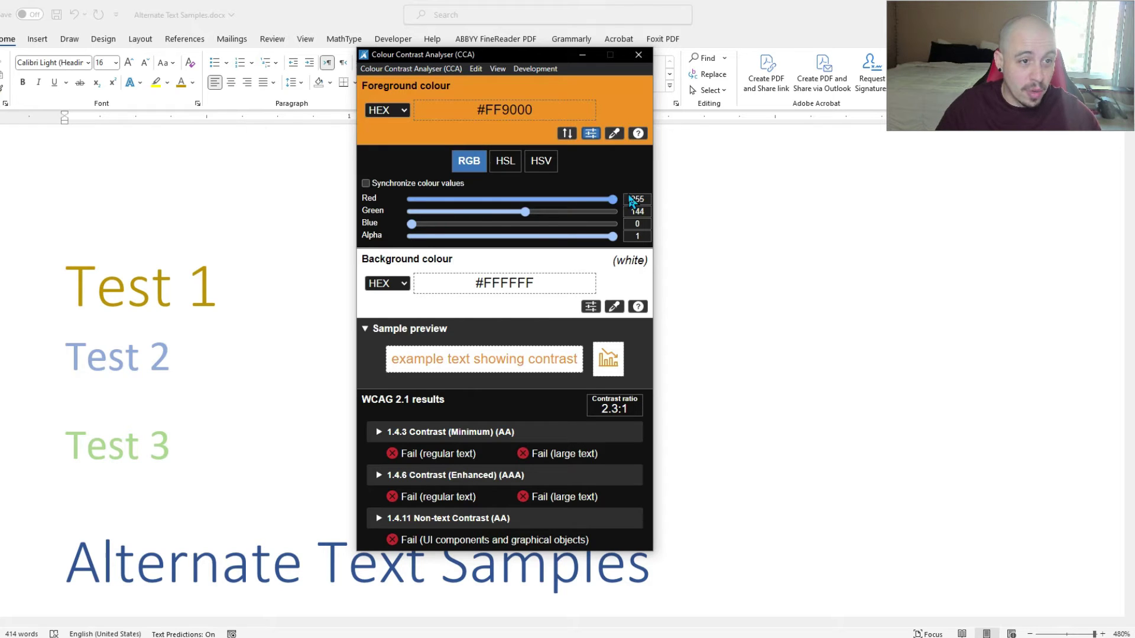
pyautogui.moveTo(523, 211); pyautogui.dragTo(468, 214)
pyautogui.moveTo(611, 235); pyautogui.dragTo(576, 215)
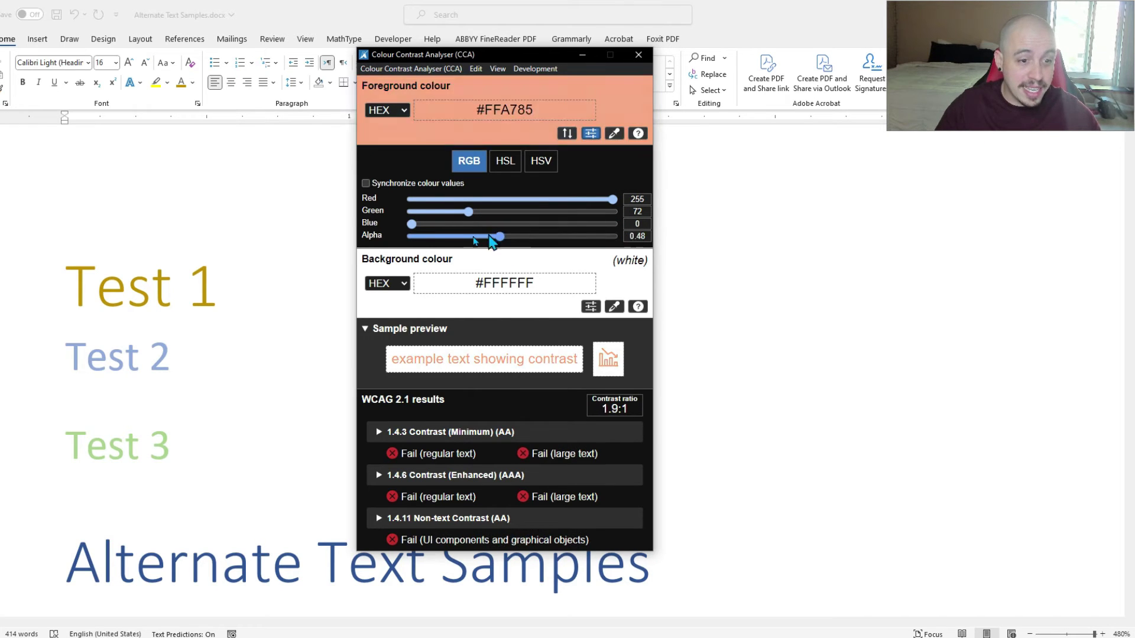
pyautogui.moveTo(611, 199)
pyautogui.mouseDown()
pyautogui.moveTo(503, 200)
pyautogui.moveTo(509, 219)
pyautogui.mouseUp()
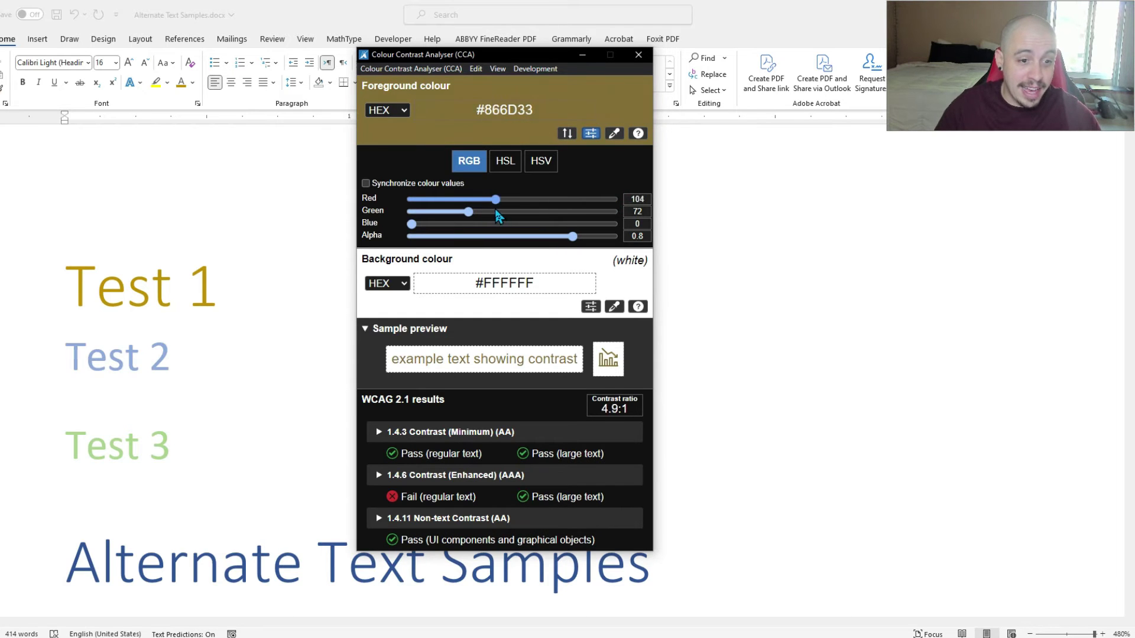
pyautogui.moveTo(514, 212); pyautogui.dragTo(516, 211)
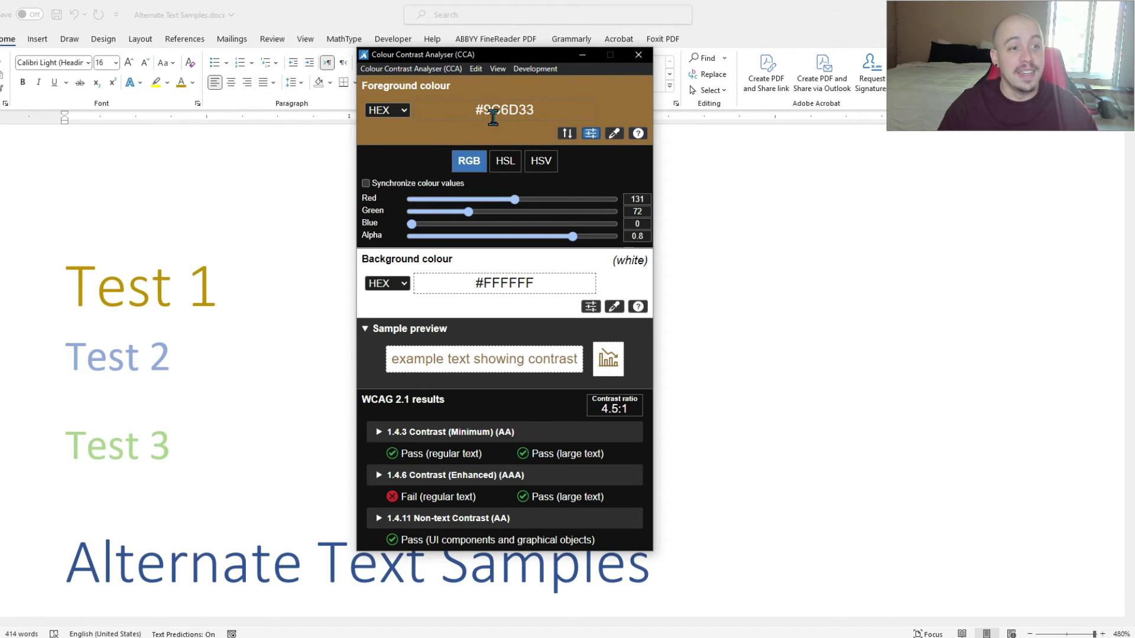
pyautogui.click(534, 106)
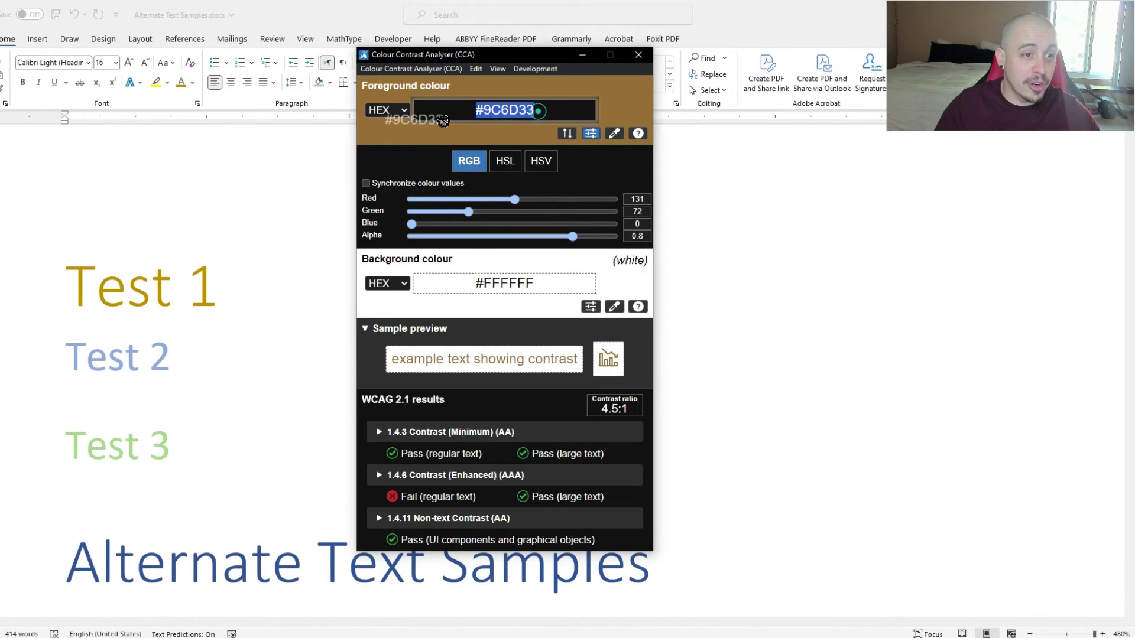
# Apply the custom brown #9C6D33 to the Test 1 heading via More Colors
pyautogui.click(106, 268)
pyautogui.moveTo(227, 289); pyautogui.dragTo(45, 279)
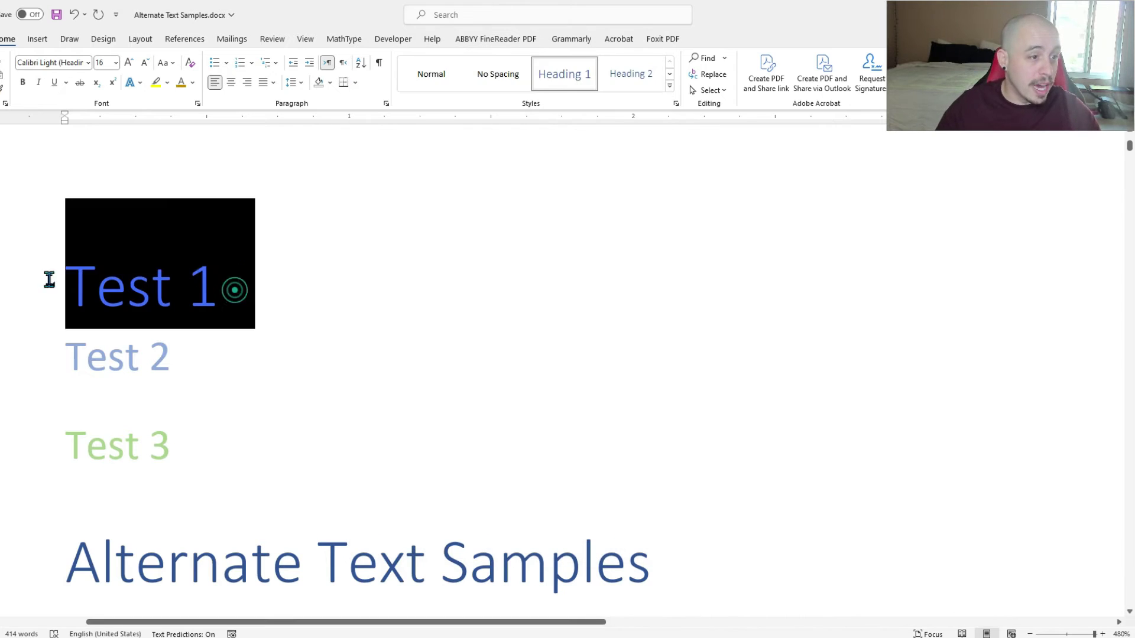
pyautogui.click(194, 81)
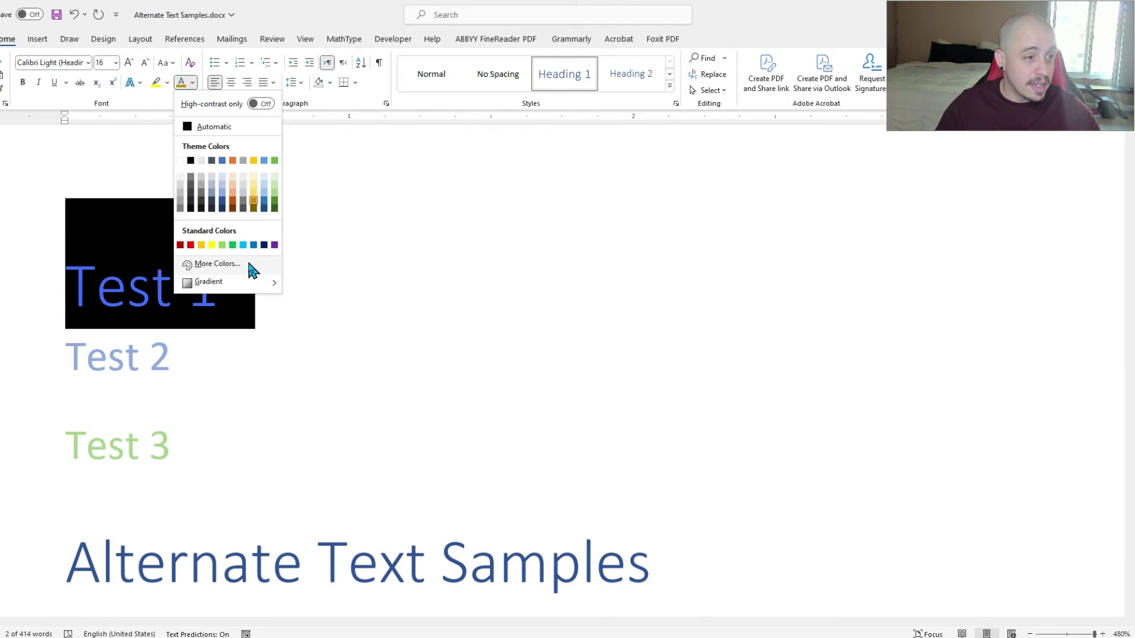
pyautogui.click(249, 265)
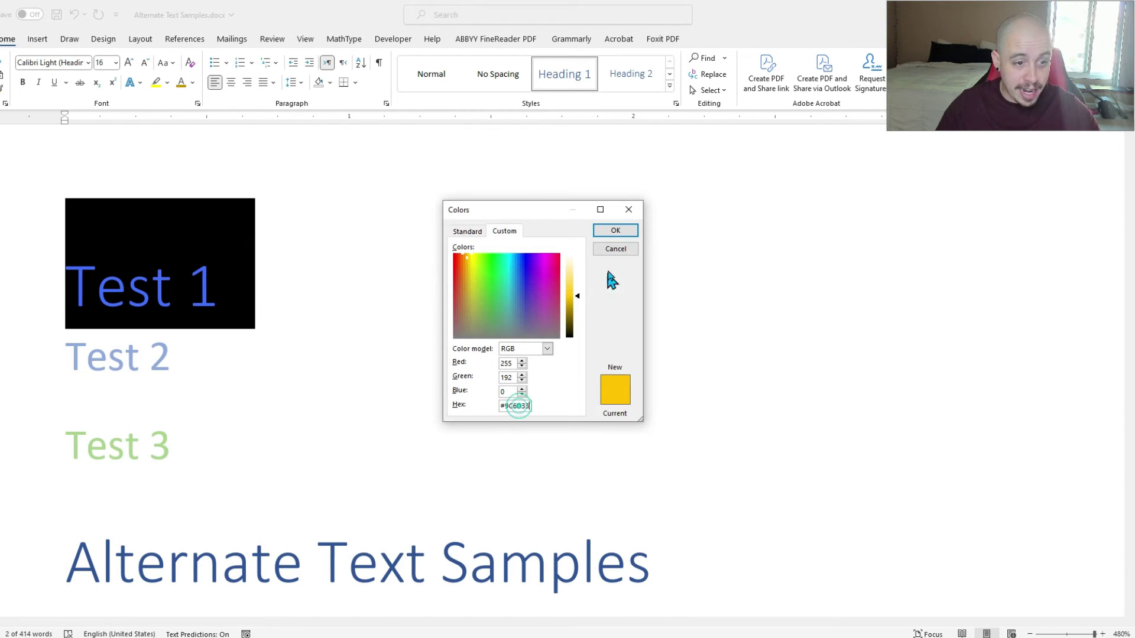
pyautogui.click(614, 231)
pyautogui.click(399, 252)
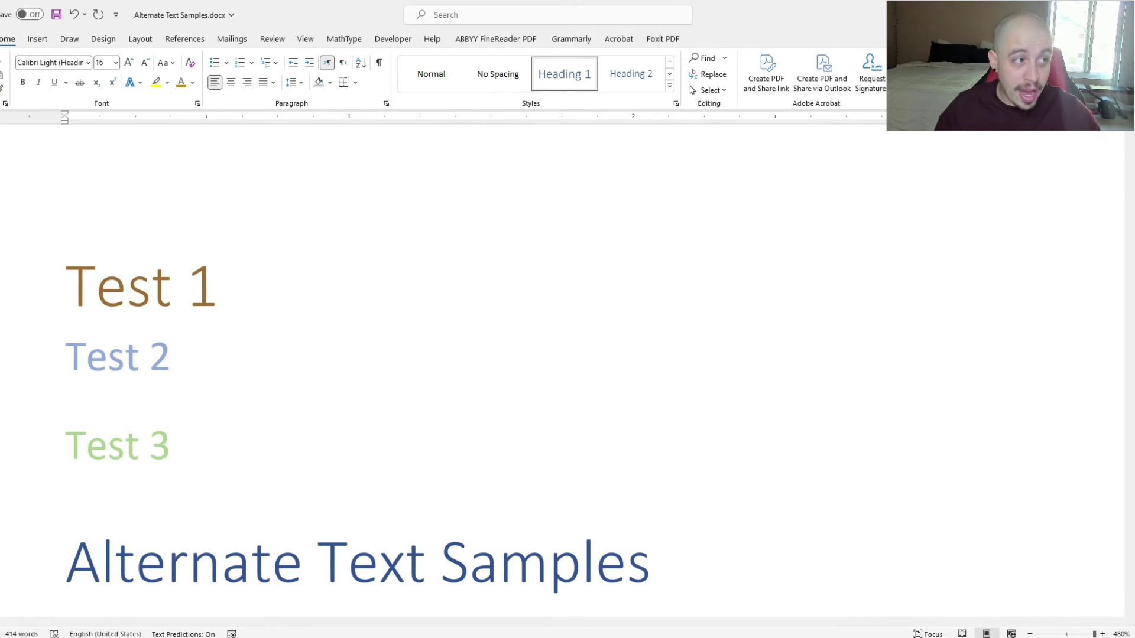
# Run Check Accessibility and review the missing-description error for Picture 3
pyautogui.click(2, 37)
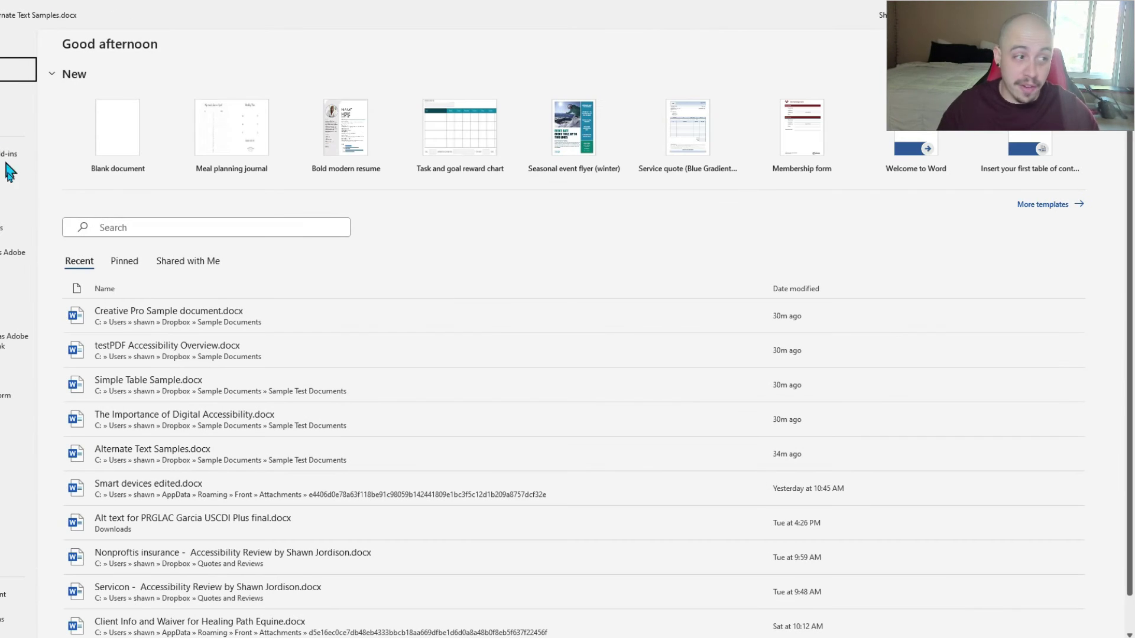
pyautogui.click(4, 181)
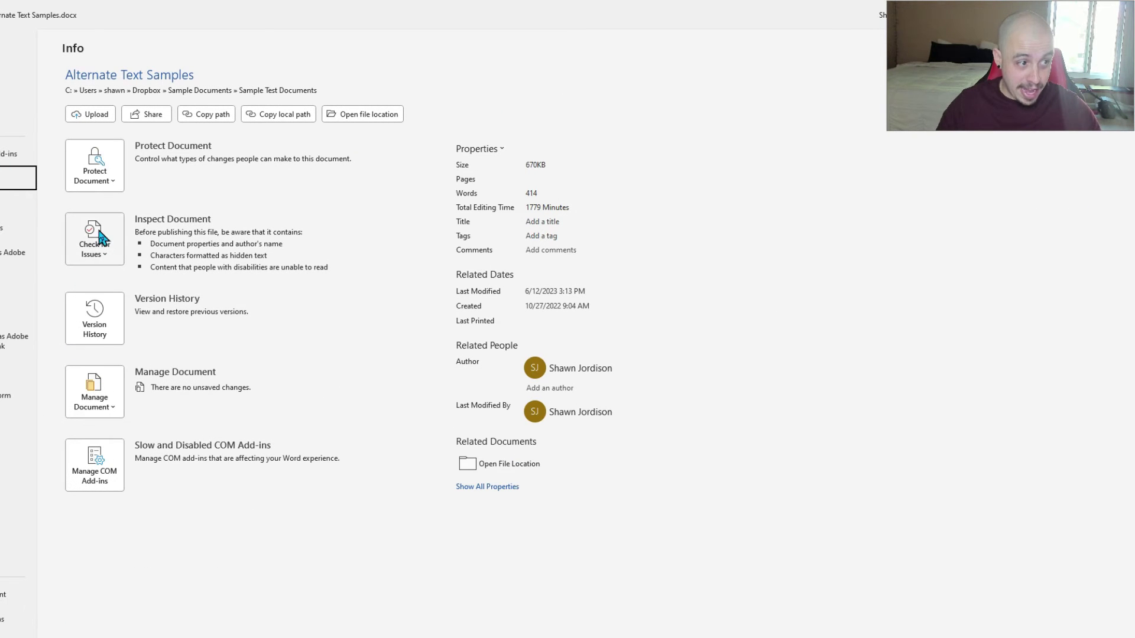
pyautogui.click(100, 257)
pyautogui.click(172, 315)
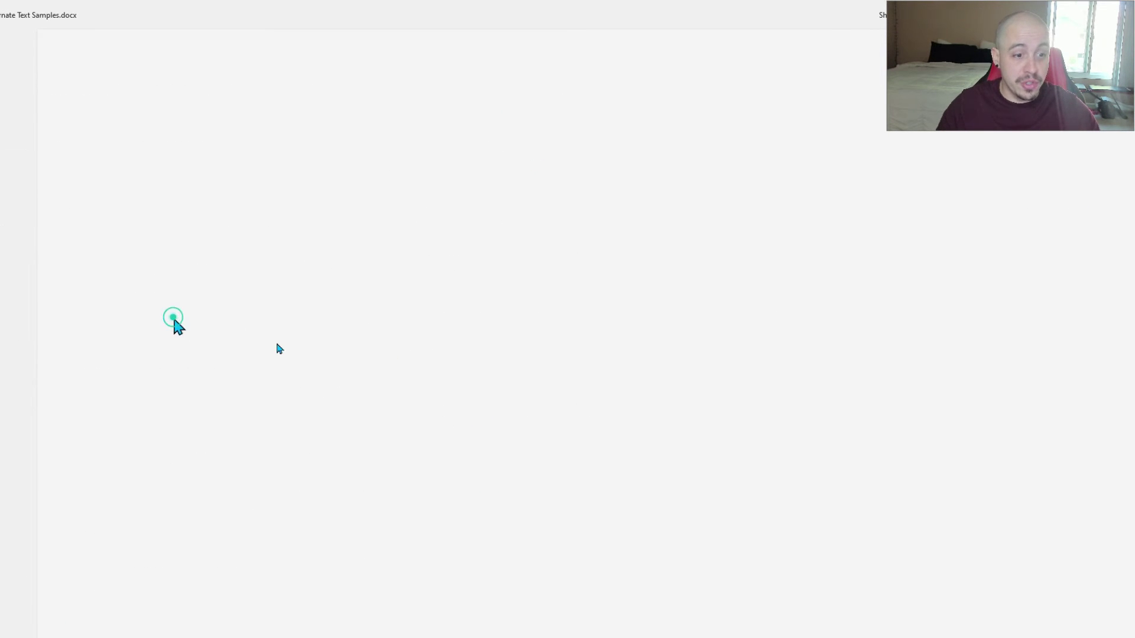
pyautogui.click(996, 180)
pyautogui.click(1026, 192)
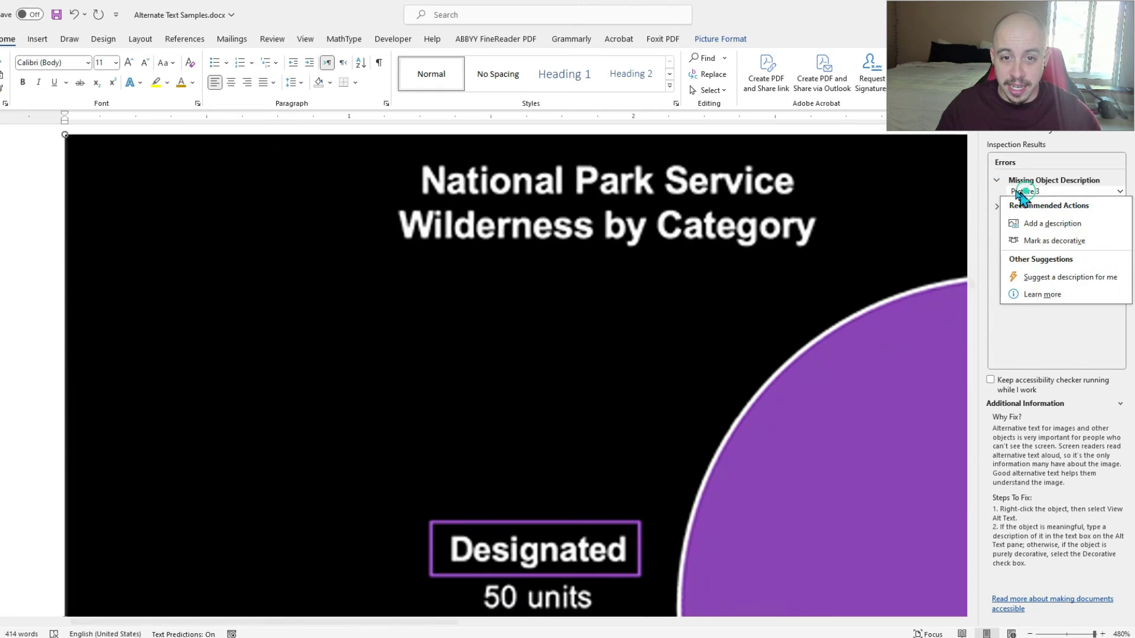
pyautogui.scroll(15, 535, 378)
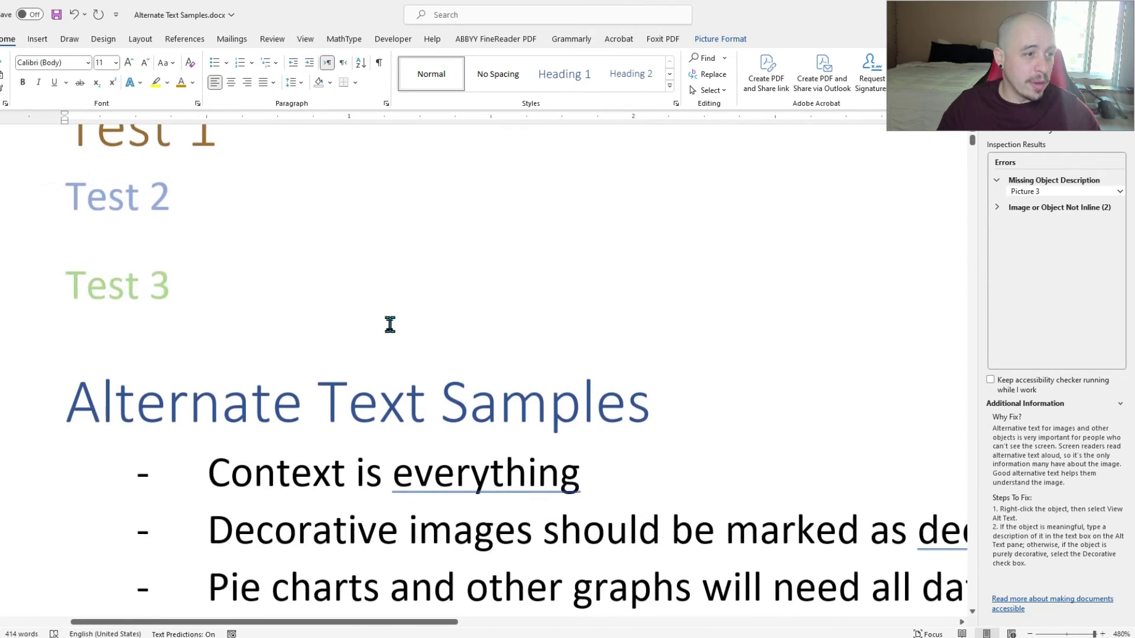
pyautogui.scroll(-5, 294, 377)
pyautogui.click(456, 297)
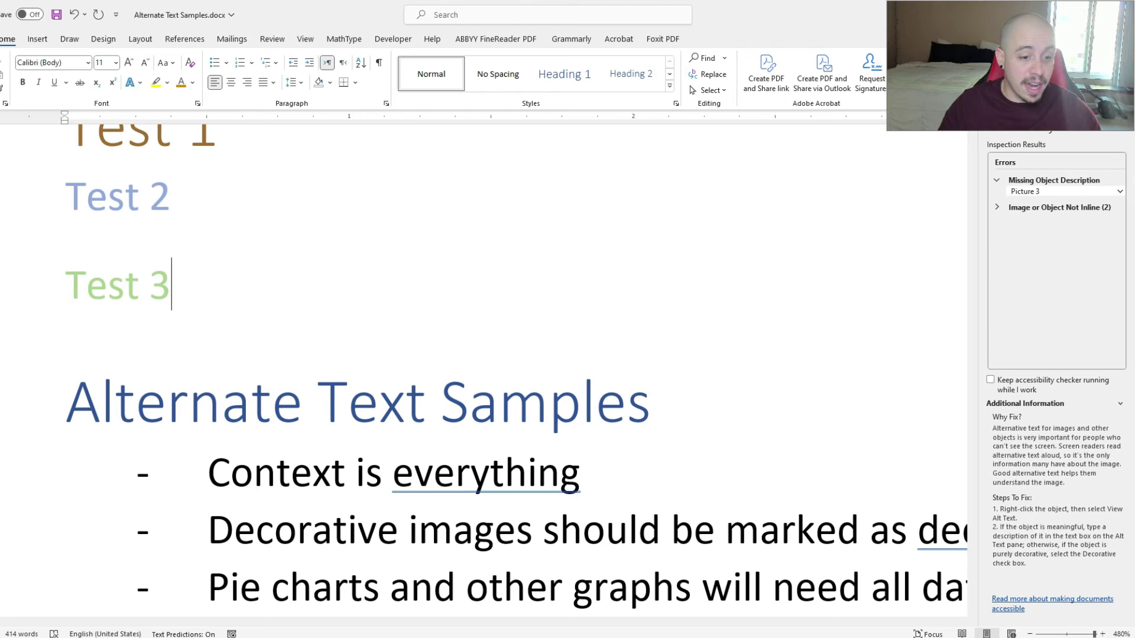
# Sample Test 2's pale blue #8FAADC as foreground, failing at 2.3:1, then put the analyser away
pyautogui.click(505, 632)
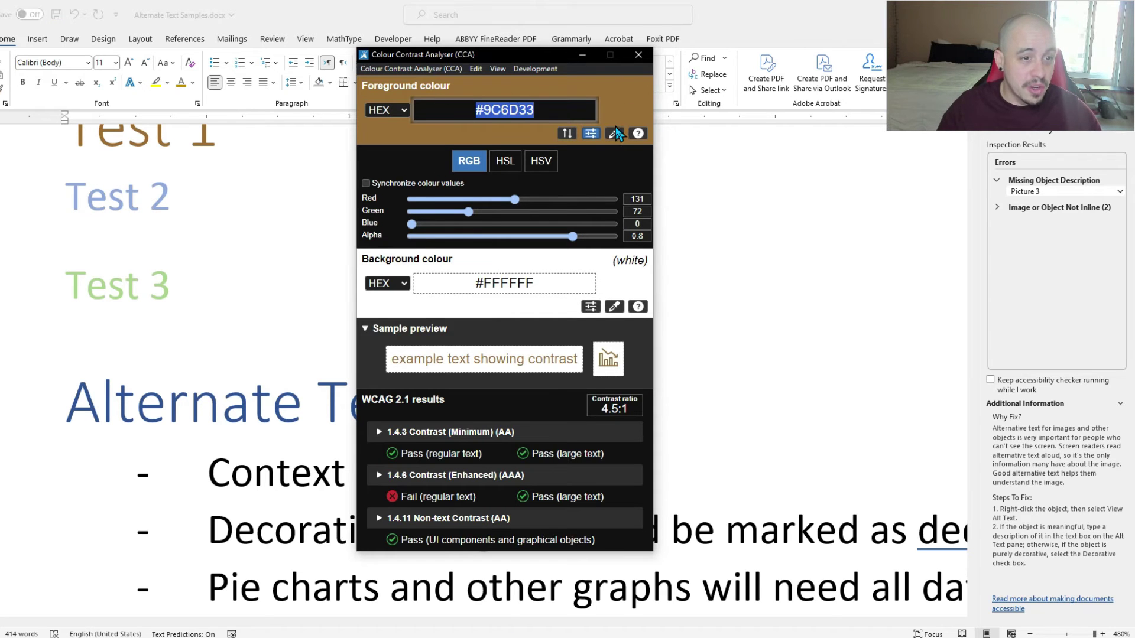
pyautogui.click(617, 133)
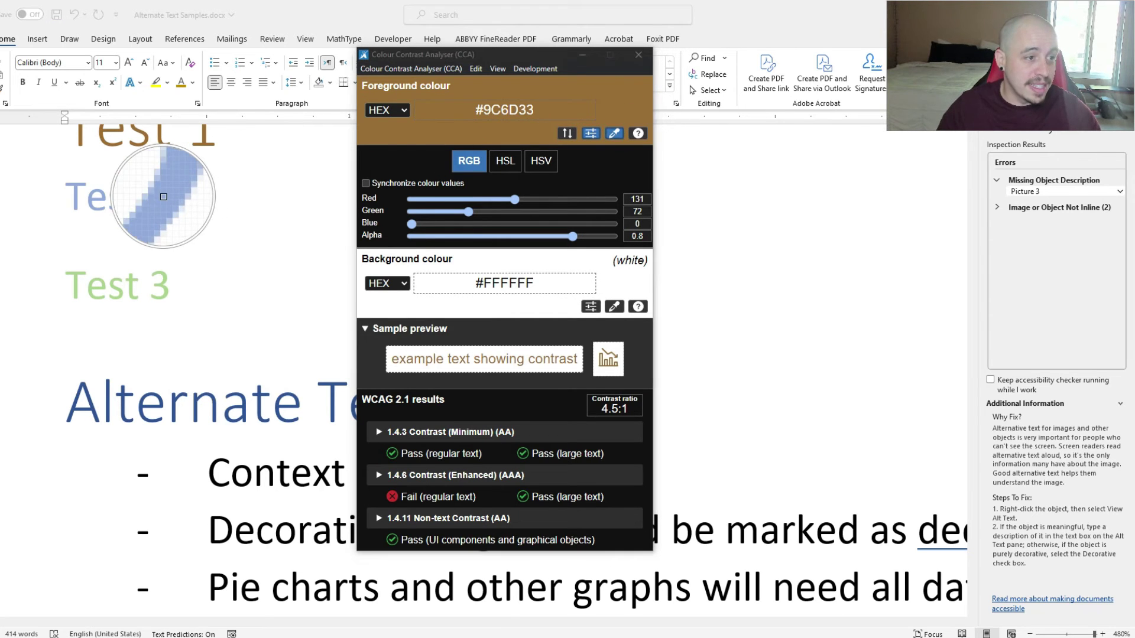
pyautogui.click(163, 196)
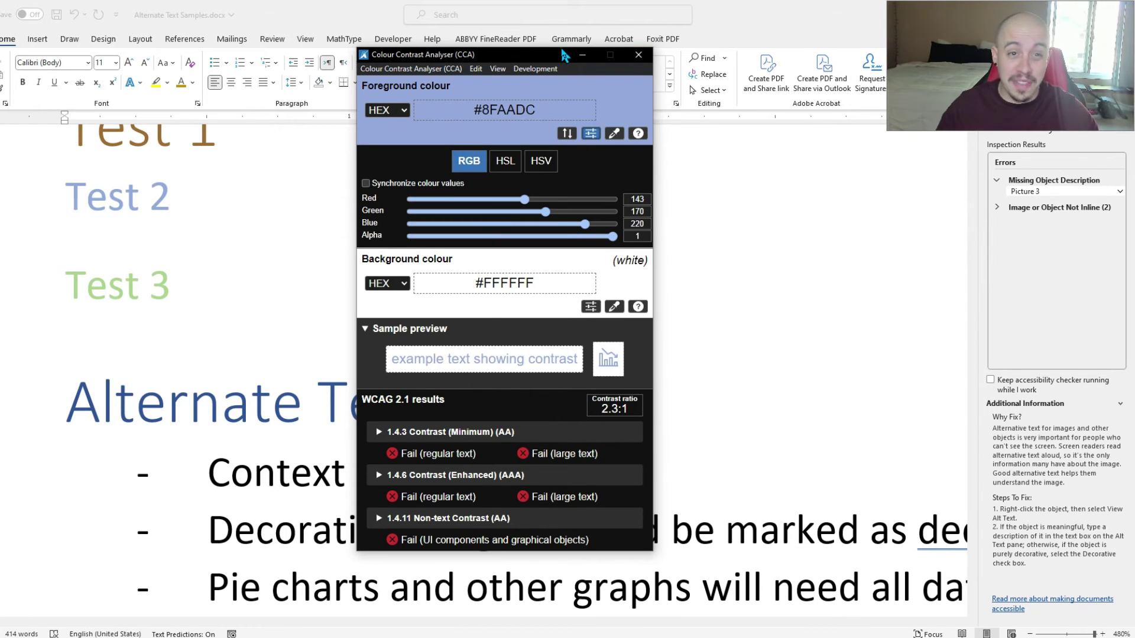
pyautogui.click(582, 55)
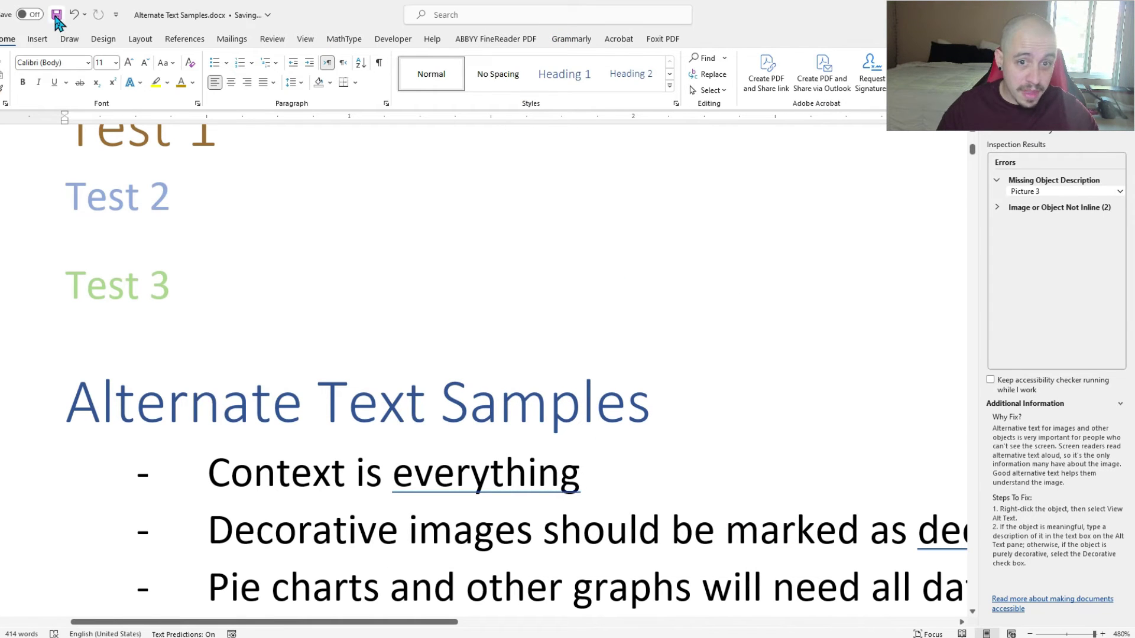
# Save, rerun Check Accessibility to list Picture 1 and Graphic 2 not inline, and bring the analyser back
pyautogui.click(56, 14)
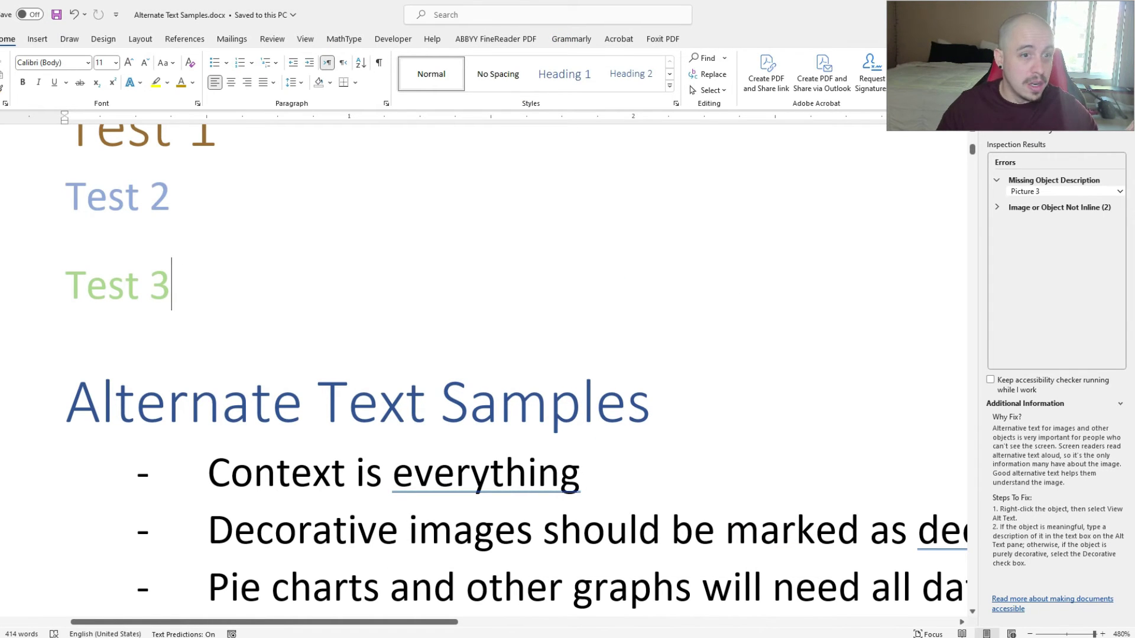
pyautogui.hotkey('alt', 'f')
pyautogui.press('i')
pyautogui.click(95, 244)
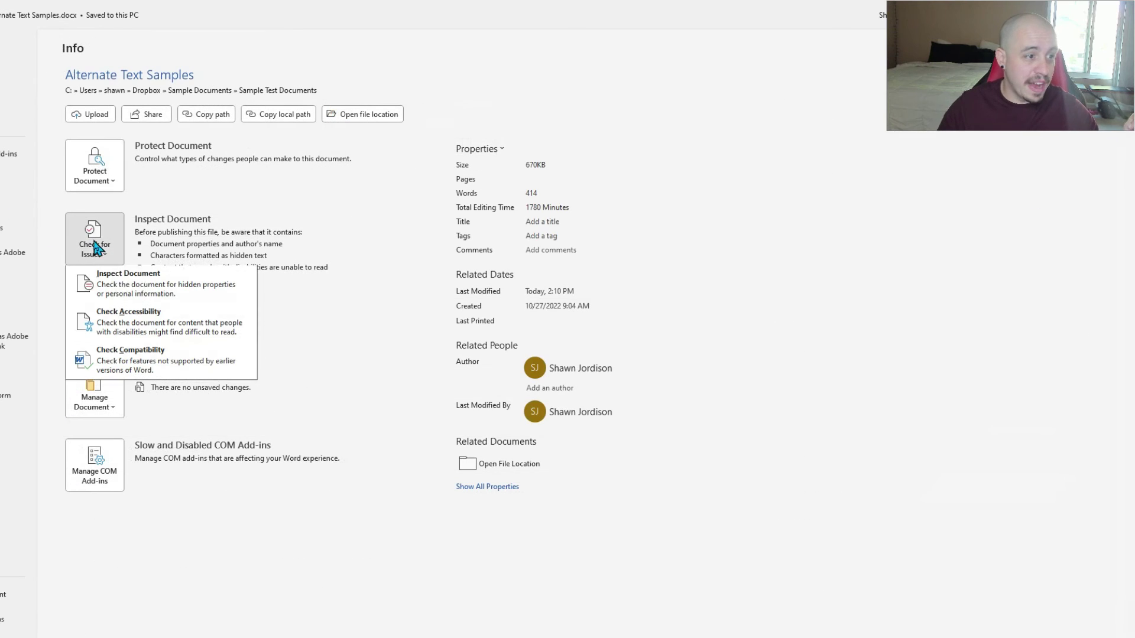
pyautogui.click(137, 321)
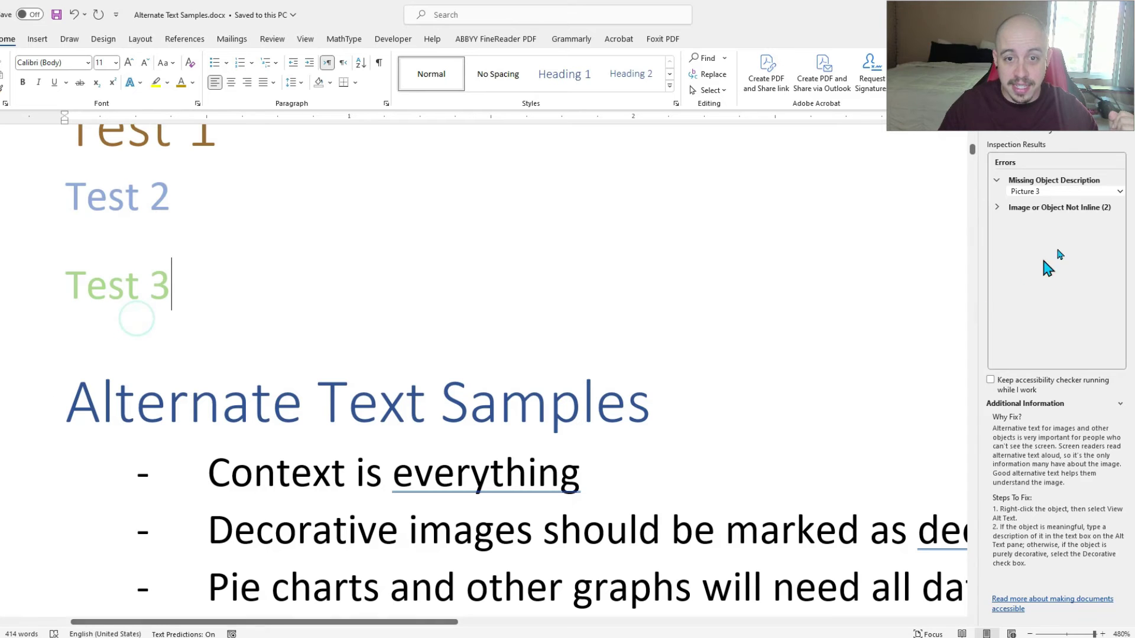
pyautogui.click(1064, 208)
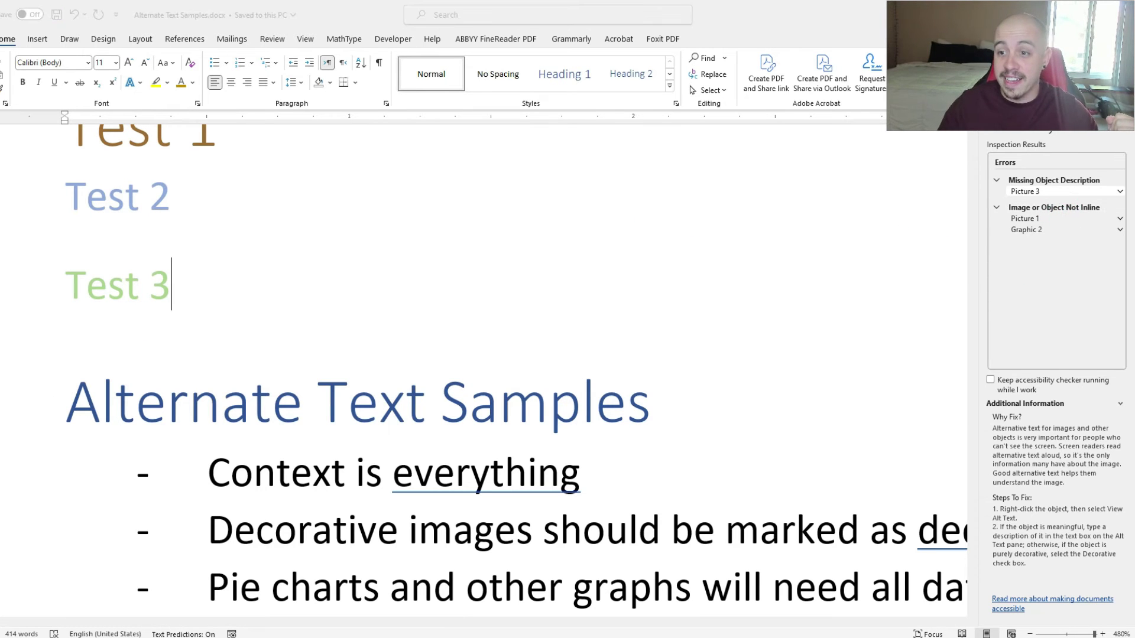
pyautogui.moveTo(943, 68); pyautogui.dragTo(521, 67)
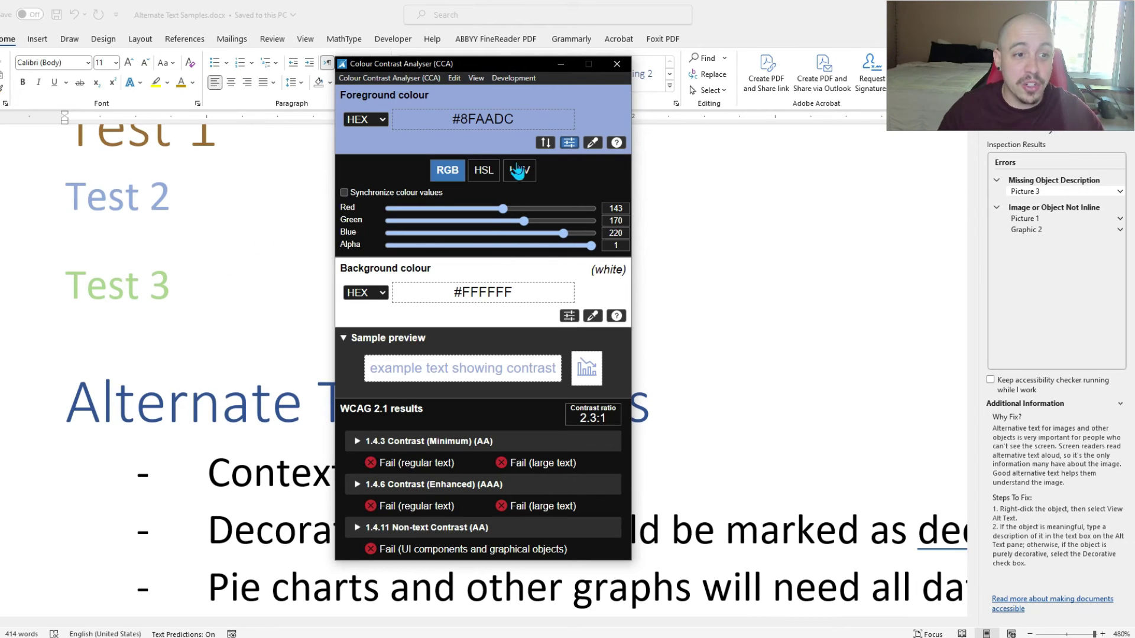
# Sample Test 3's pale green (1.7:1 fail), then recolour Test 2 dark blue in Word
pyautogui.click(157, 285)
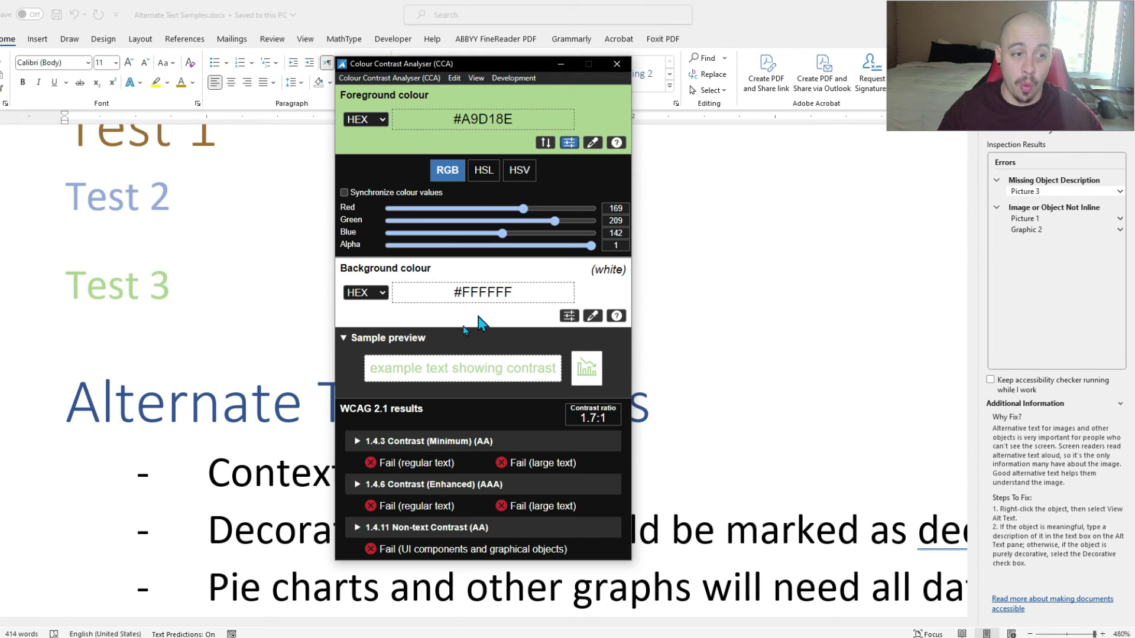
pyautogui.click(186, 279)
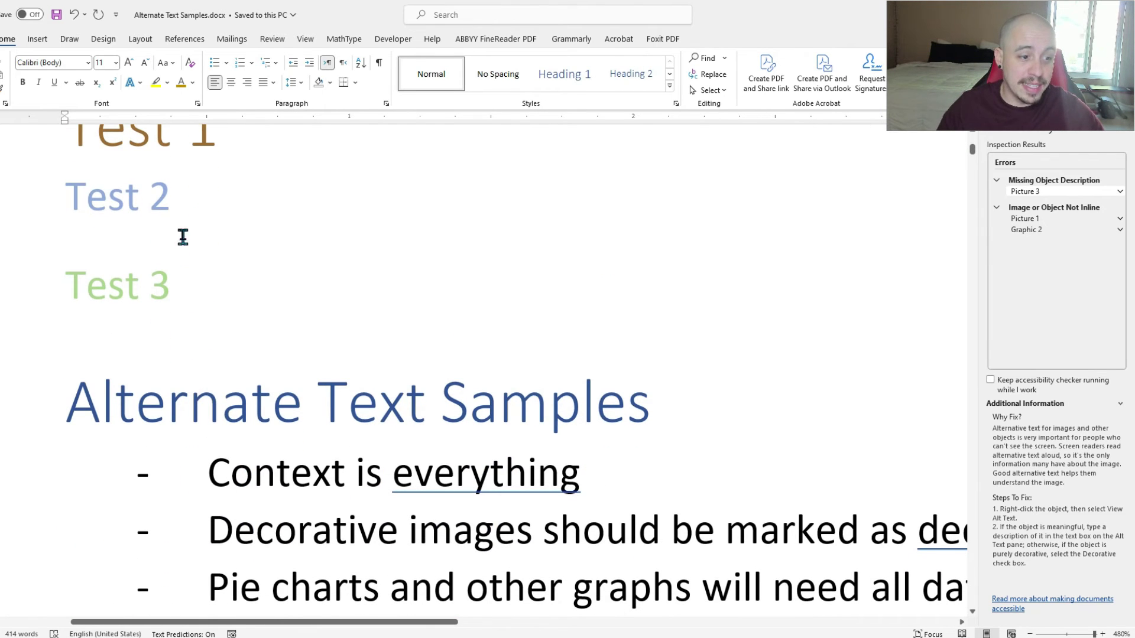
pyautogui.moveTo(173, 200); pyautogui.dragTo(10, 193)
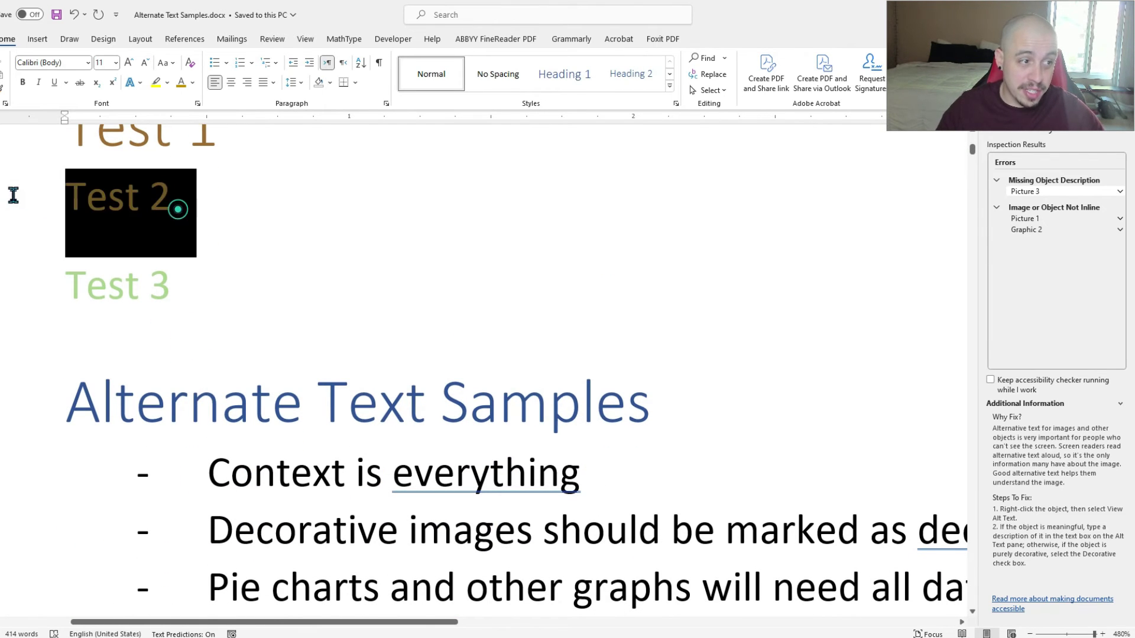
pyautogui.click(195, 83)
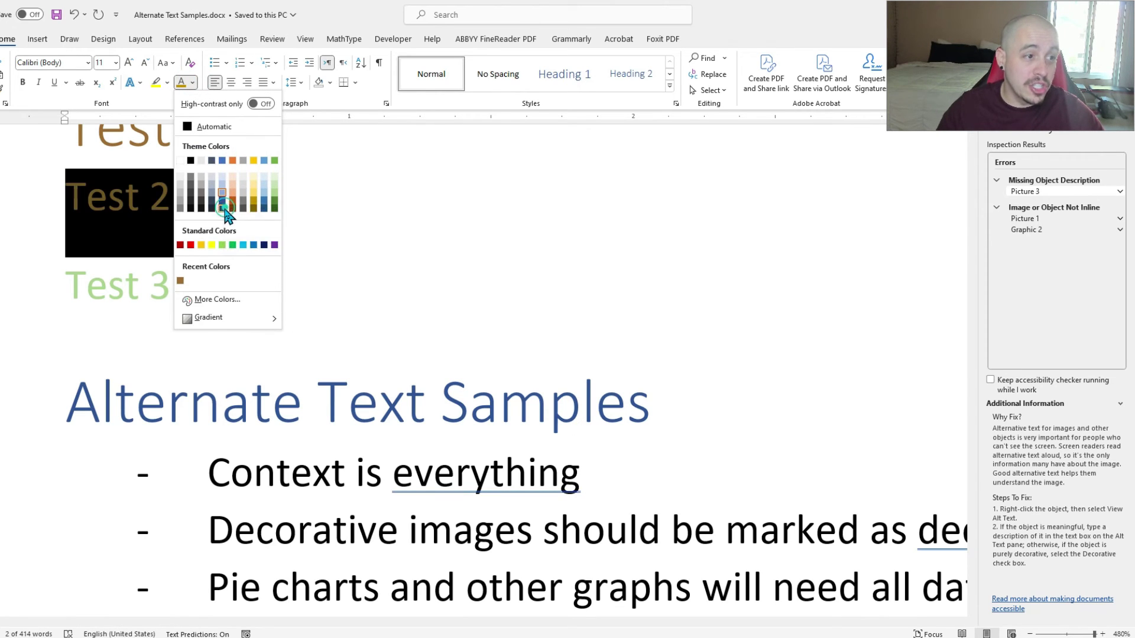
pyautogui.click(223, 208)
pyautogui.click(354, 217)
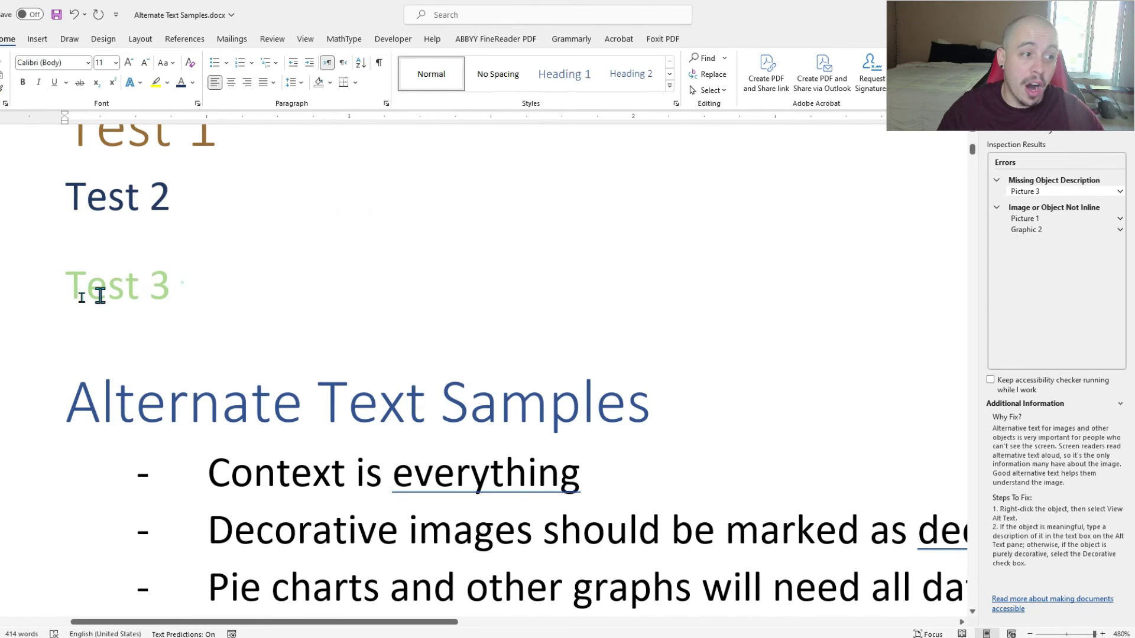
# Recolour the Test 3 heading dark green and return to the analyser
pyautogui.moveTo(26, 300); pyautogui.dragTo(182, 283)
pyautogui.click(194, 83)
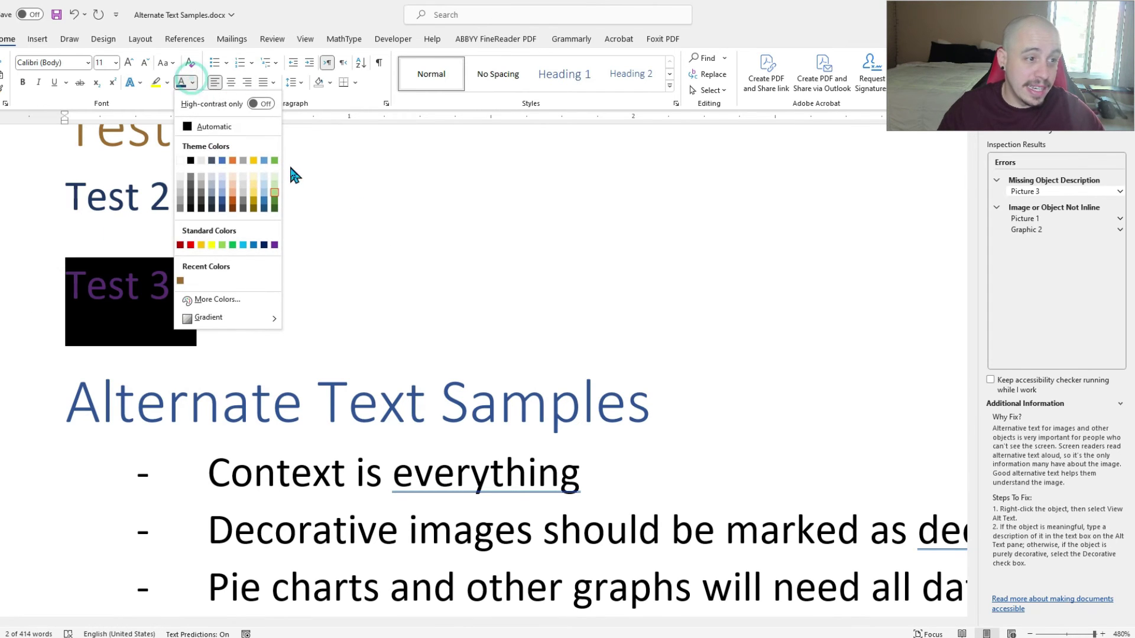
pyautogui.click(275, 210)
pyautogui.click(289, 237)
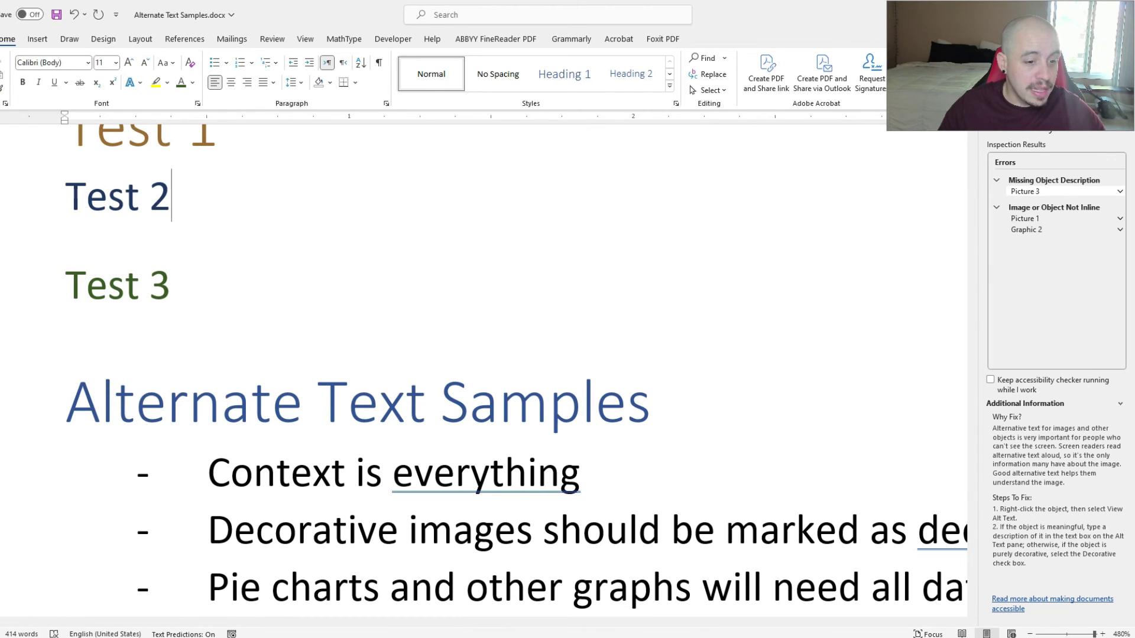
pyautogui.hotkey('alt', 'Tab')
# Sample Test 2's dark blue (#203864, 11.6:1) and Test 3's dark green (#385724, 8.2:1) as foreground, both passing
pyautogui.click(592, 143)
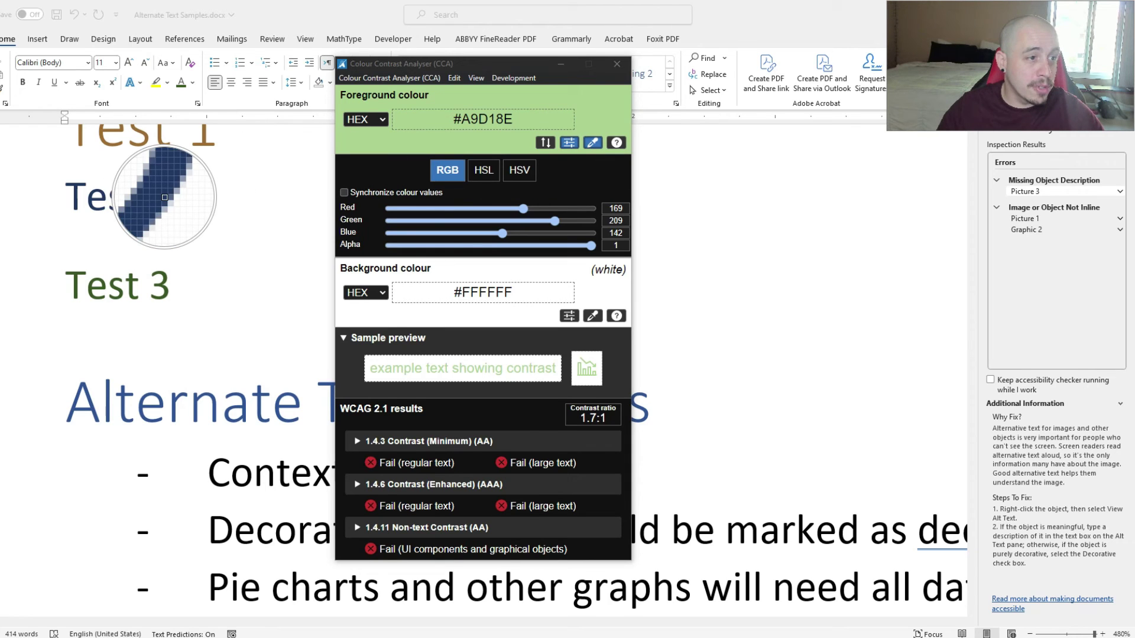
pyautogui.click(163, 196)
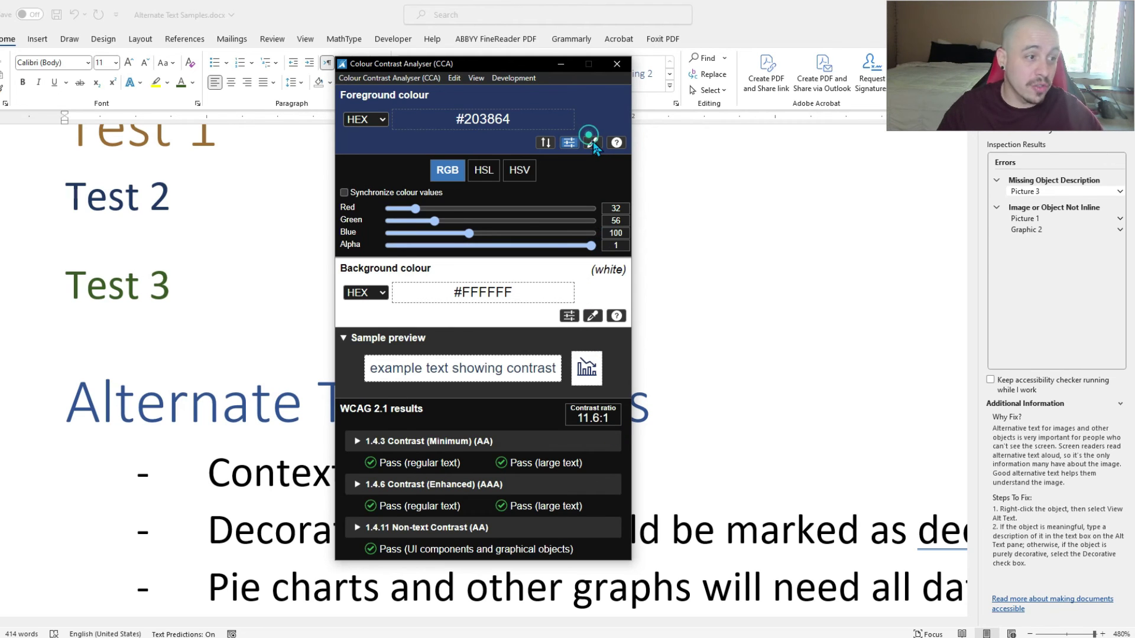
pyautogui.click(156, 273)
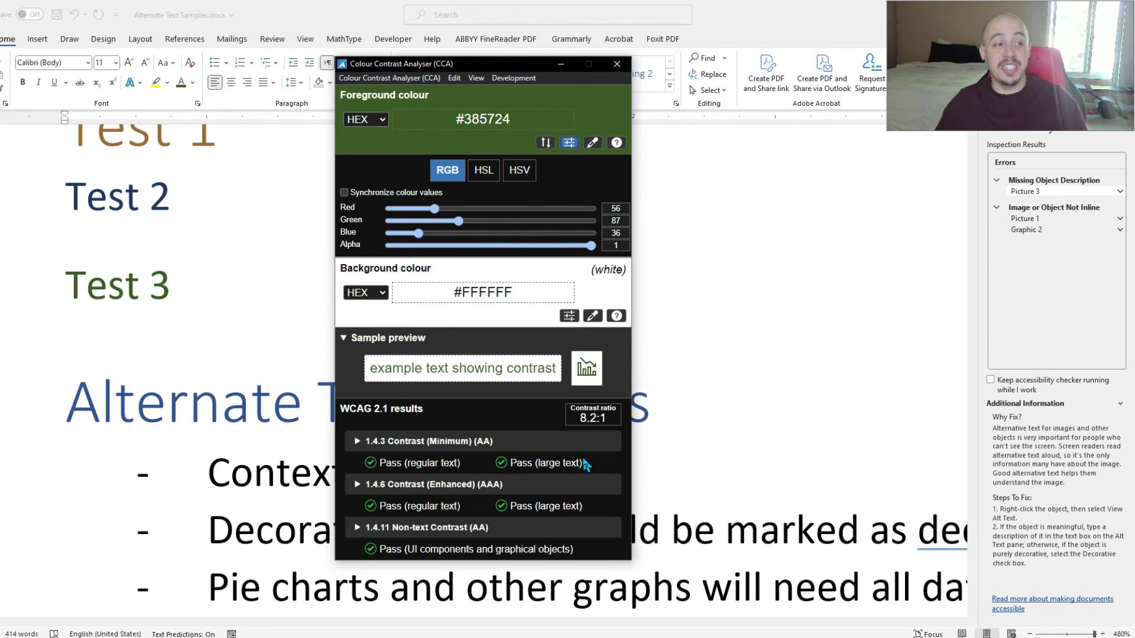